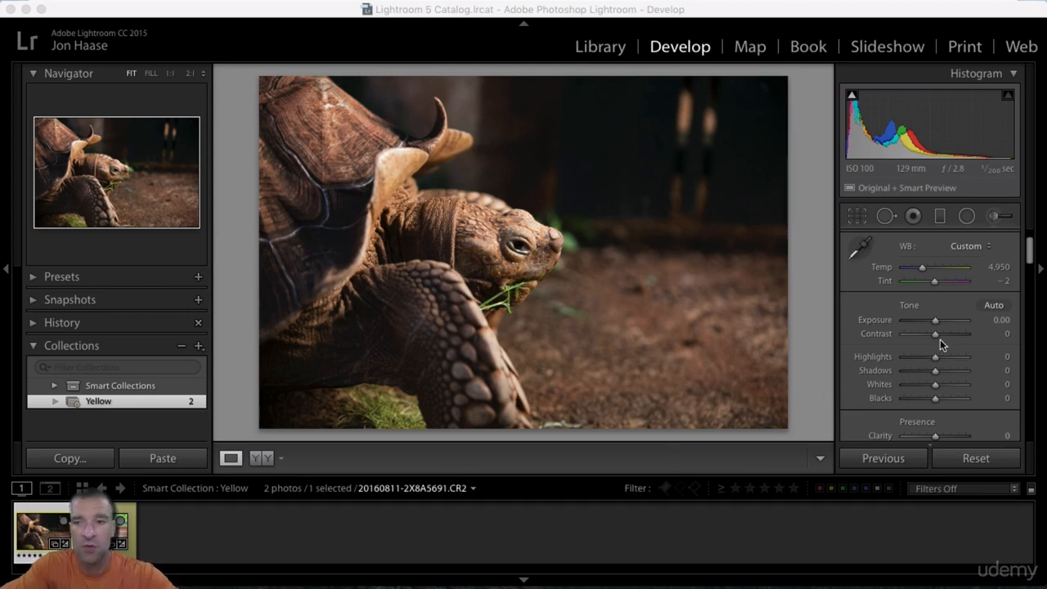
Step: Try Auto tone on the tortoise photo, and Exposure at +0.90 and −1.90, resetting the adjustments after each trial
left_click(996, 307)
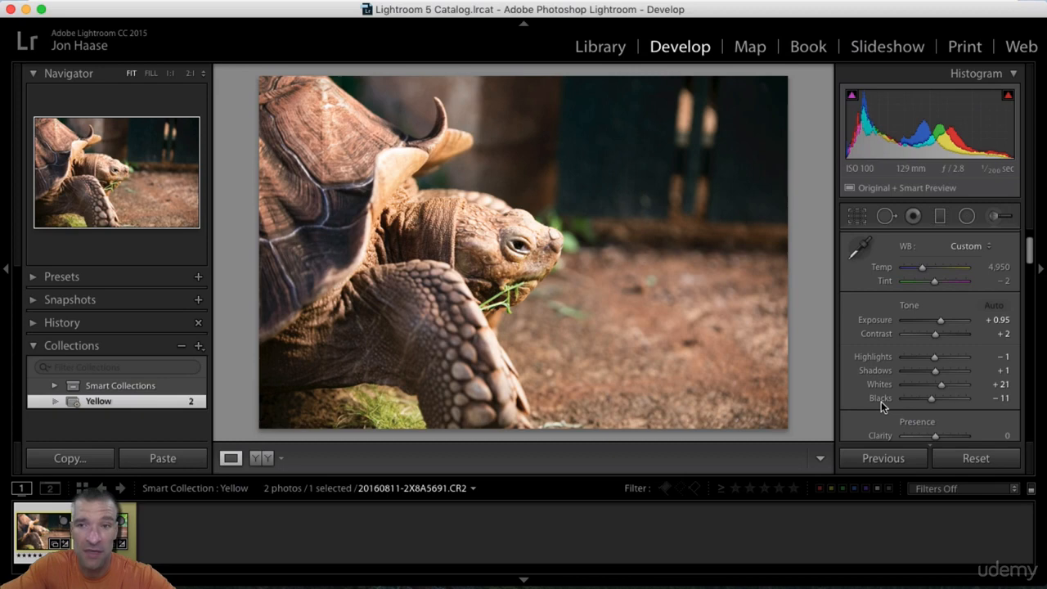
double_click(910, 306)
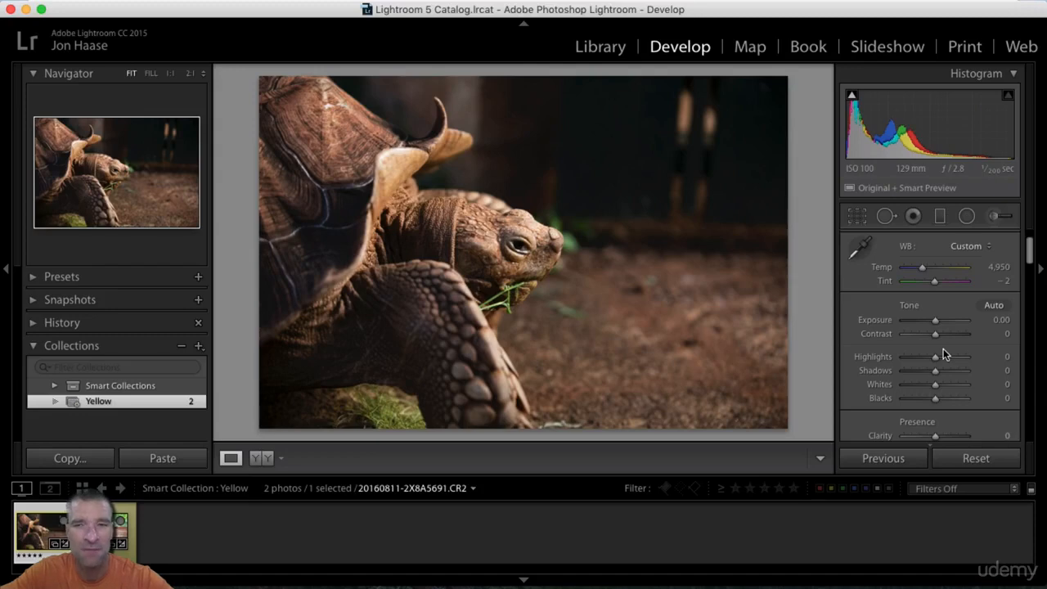
left_click_drag(935, 320, 943, 319)
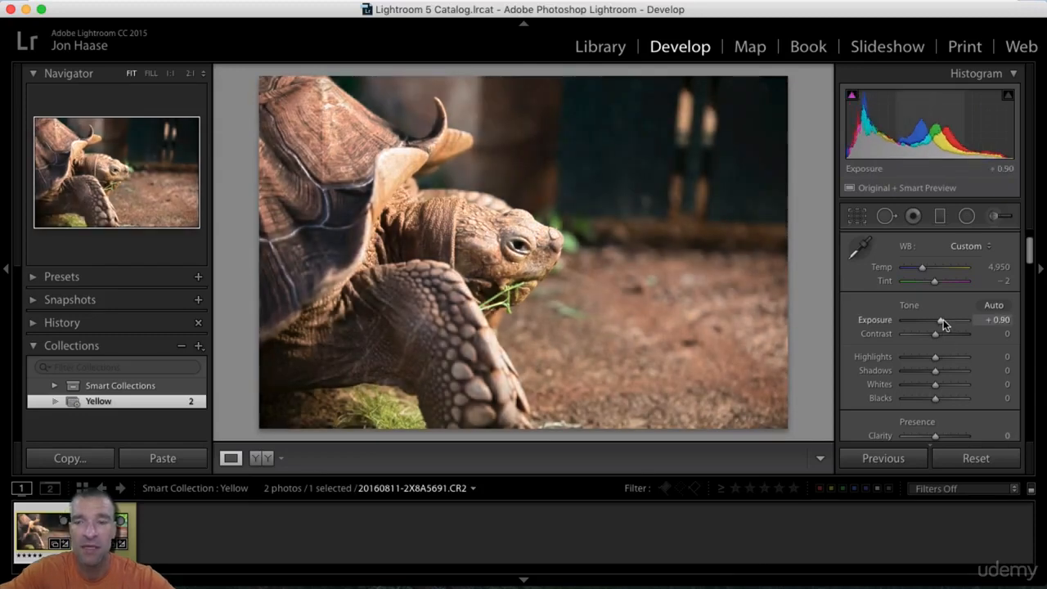
left_click_drag(942, 319, 925, 319)
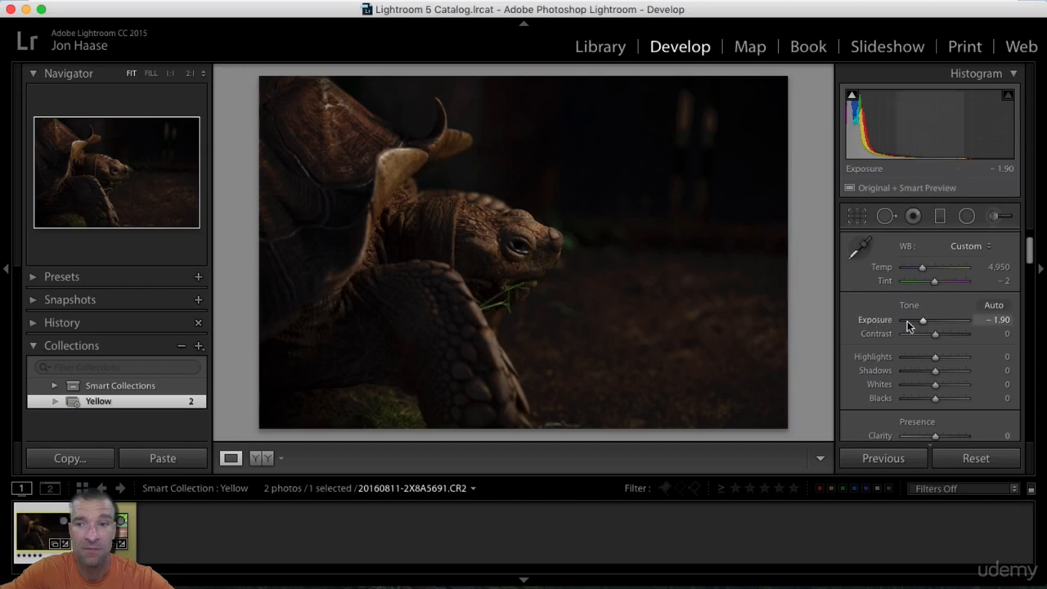
double_click(887, 321)
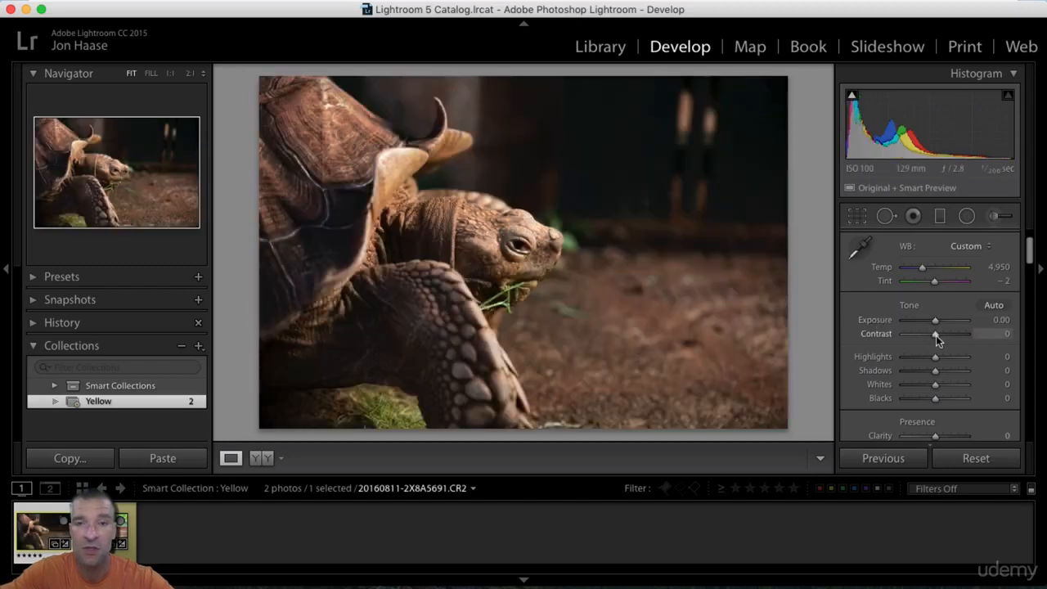
Step: Raise Contrast to +68, bring it back to +2, and reset it to its default
left_click_drag(936, 337, 957, 337)
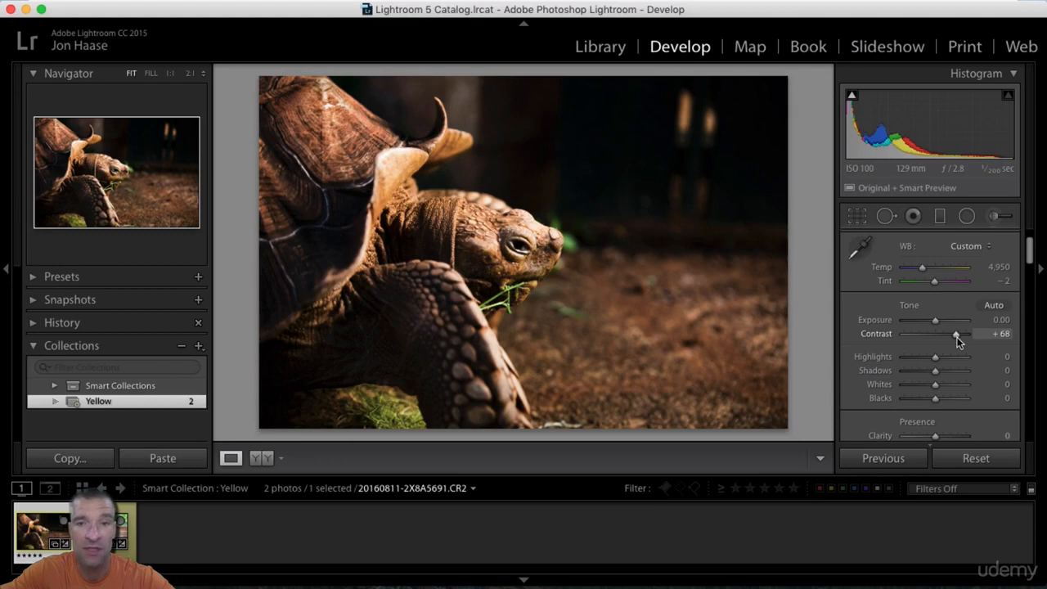
left_click_drag(957, 337, 935, 335)
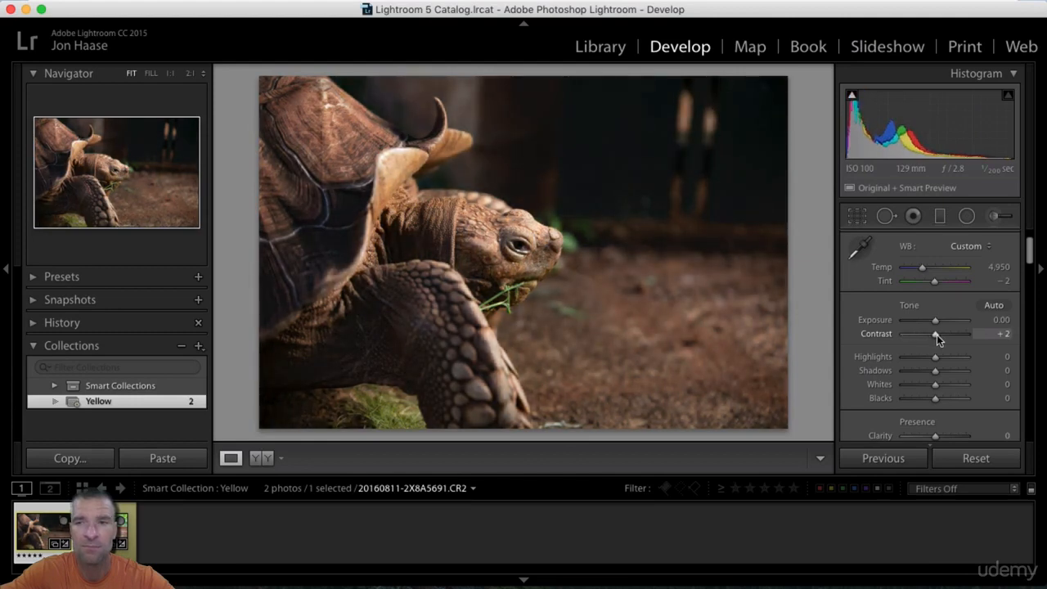
double_click(872, 335)
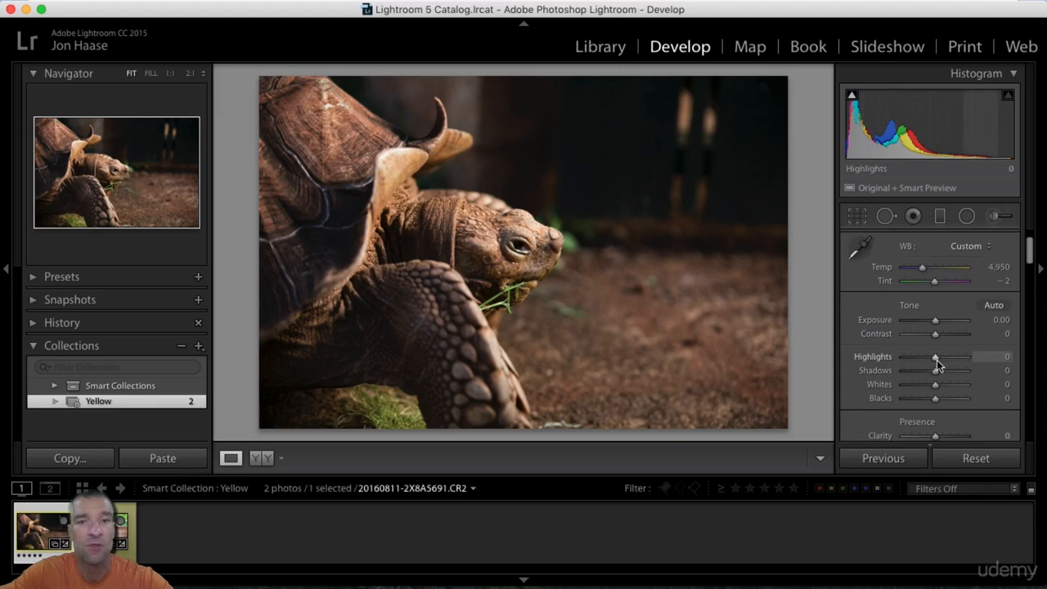
Step: Try Highlights at +100 and −99 and Shadows at −100, resetting each setting after its trial
left_click_drag(937, 360, 968, 367)
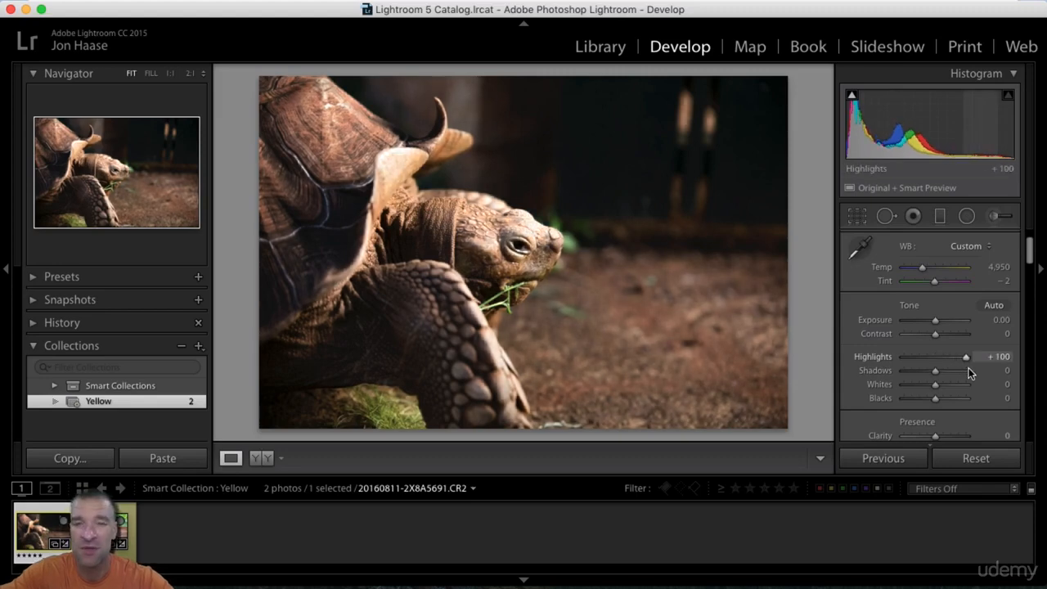
left_click_drag(965, 367, 906, 360)
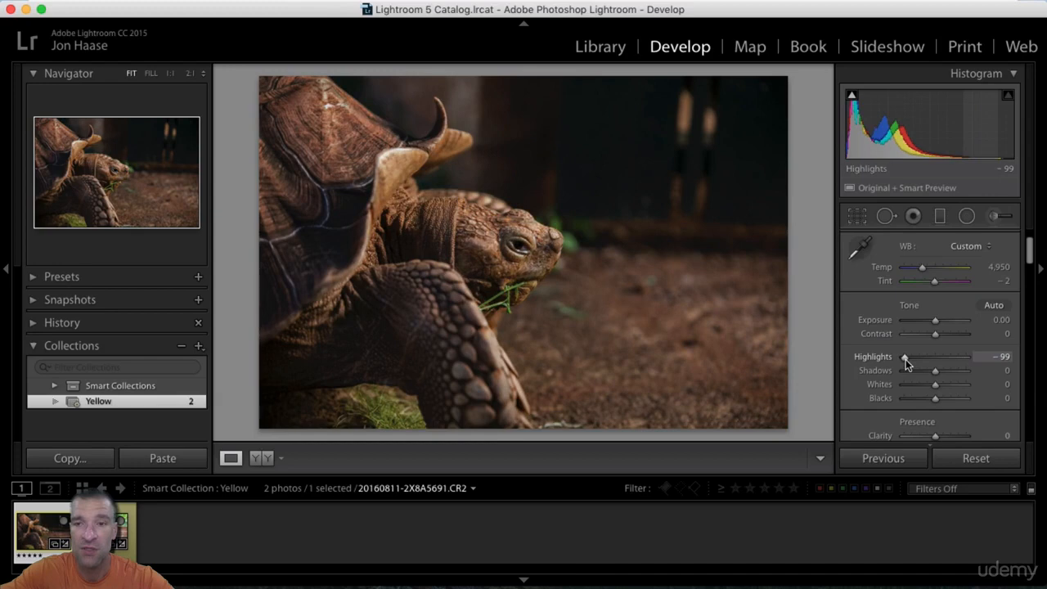
double_click(882, 360)
left_click_drag(938, 371, 892, 367)
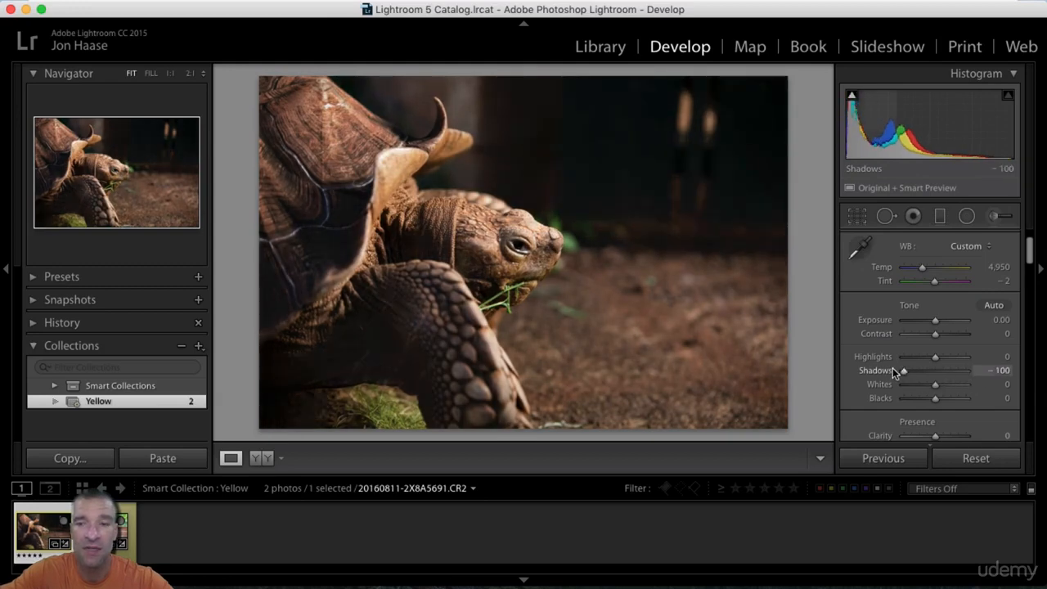
double_click(880, 371)
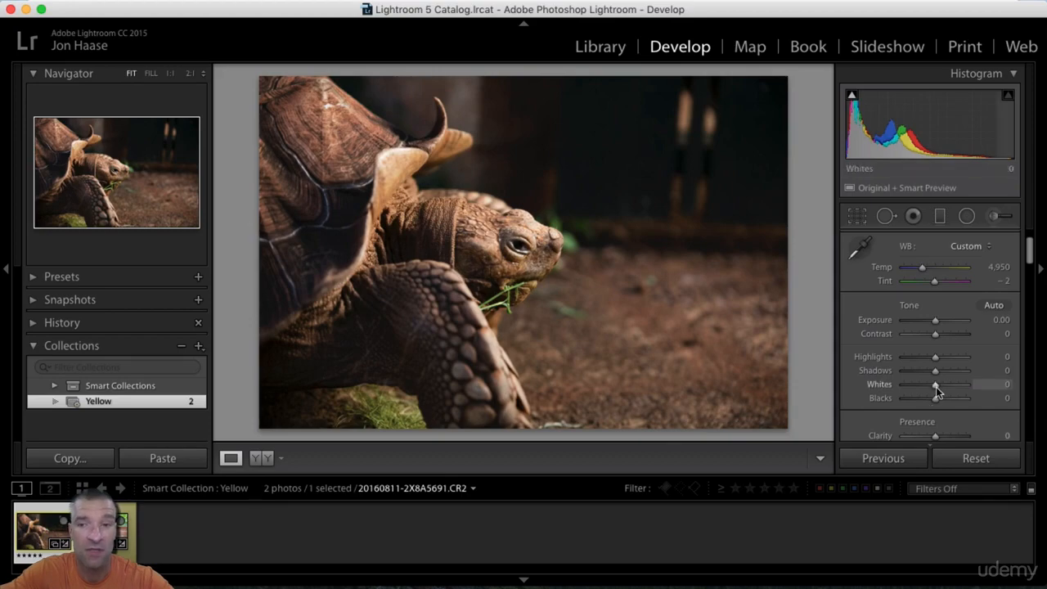
Step: Try Whites at +100 and +2 and Blacks at +4, and reset the adjustments
left_click_drag(936, 387, 969, 390)
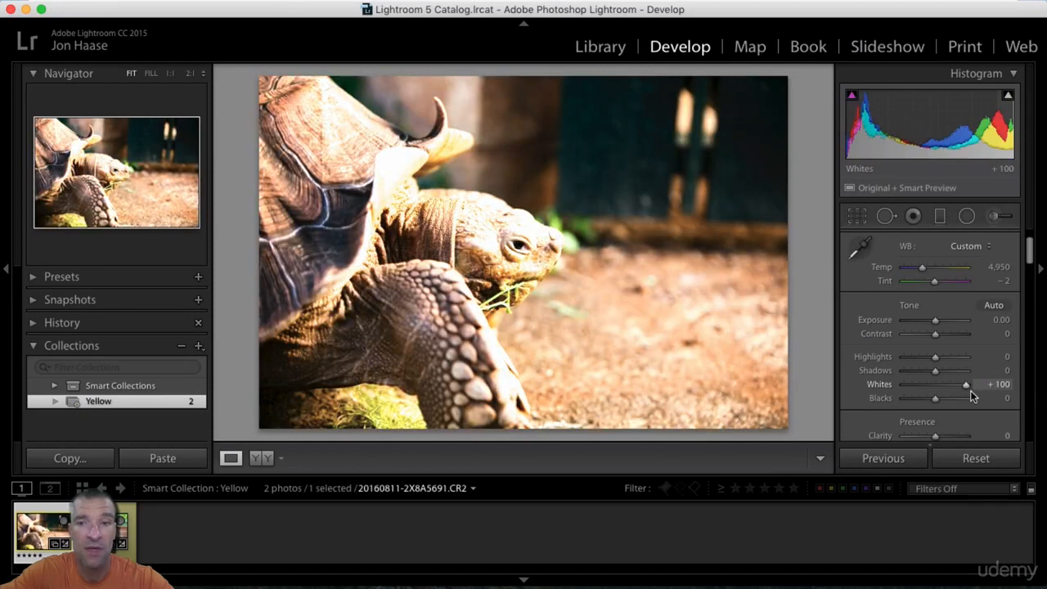
left_click_drag(970, 390, 935, 402)
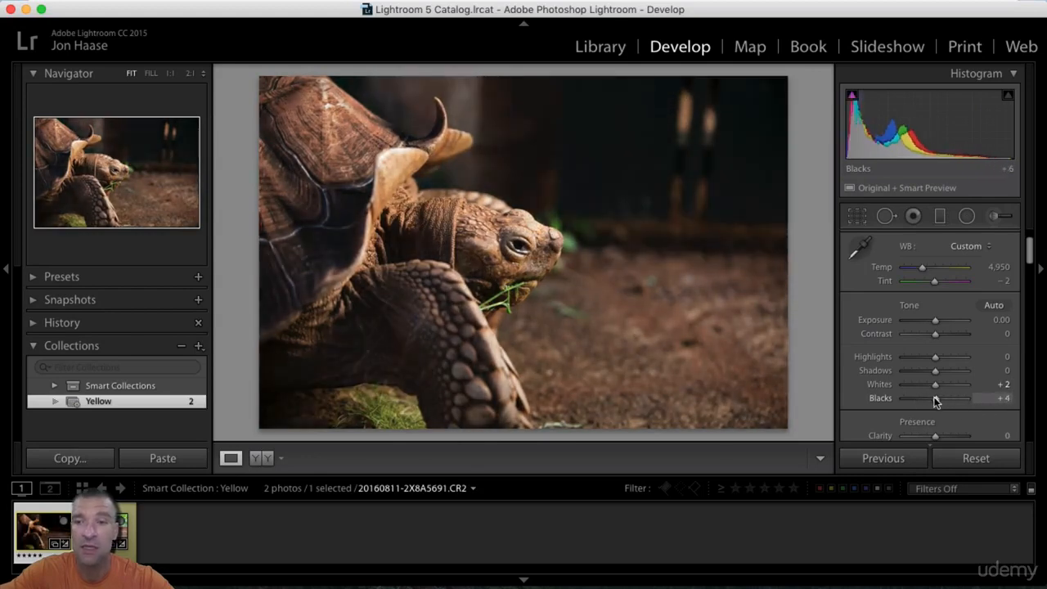
double_click(891, 399)
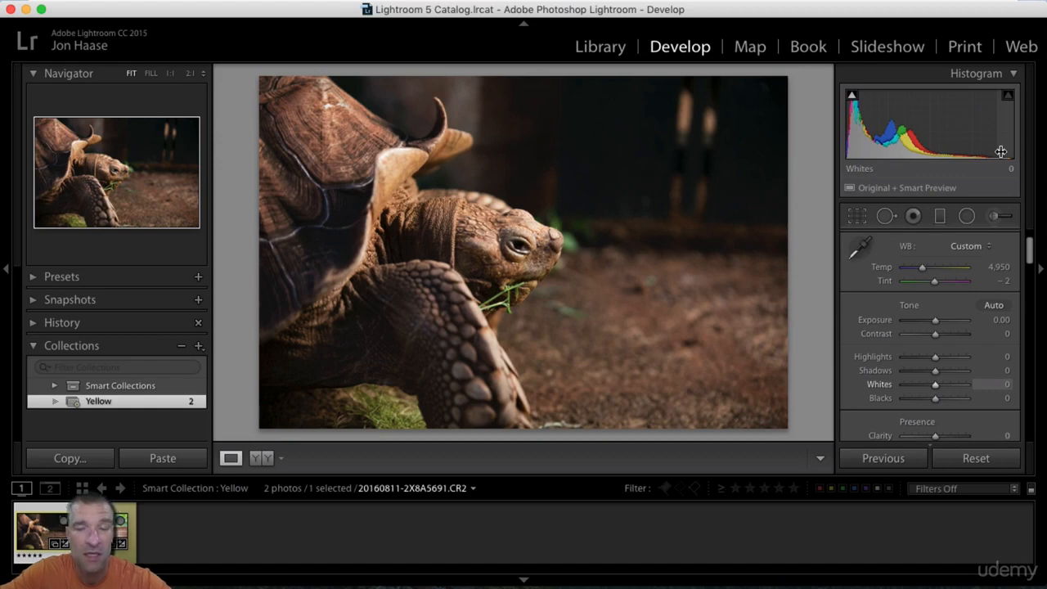
Step: Collapse and reopen the Histogram, and view the bench photo's histogram before returning to the tortoise photo
left_click(1015, 74)
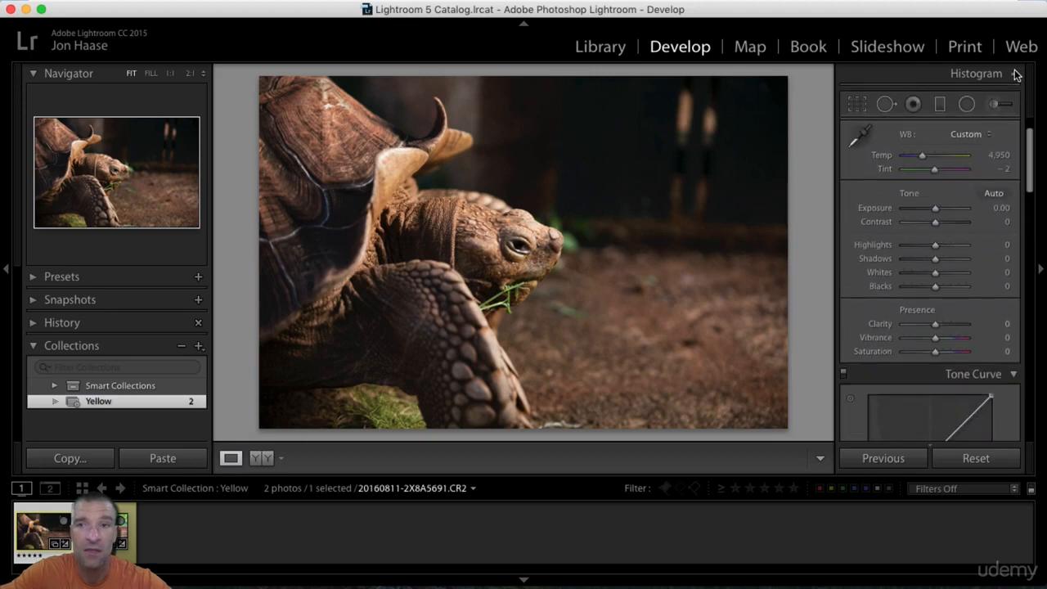
left_click(1014, 74)
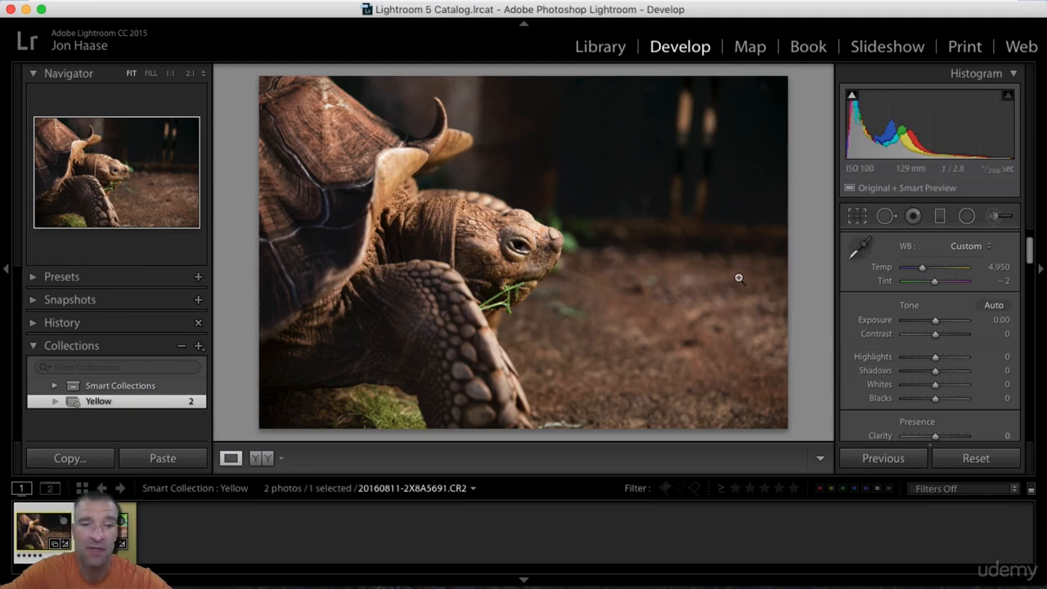
key("Right")
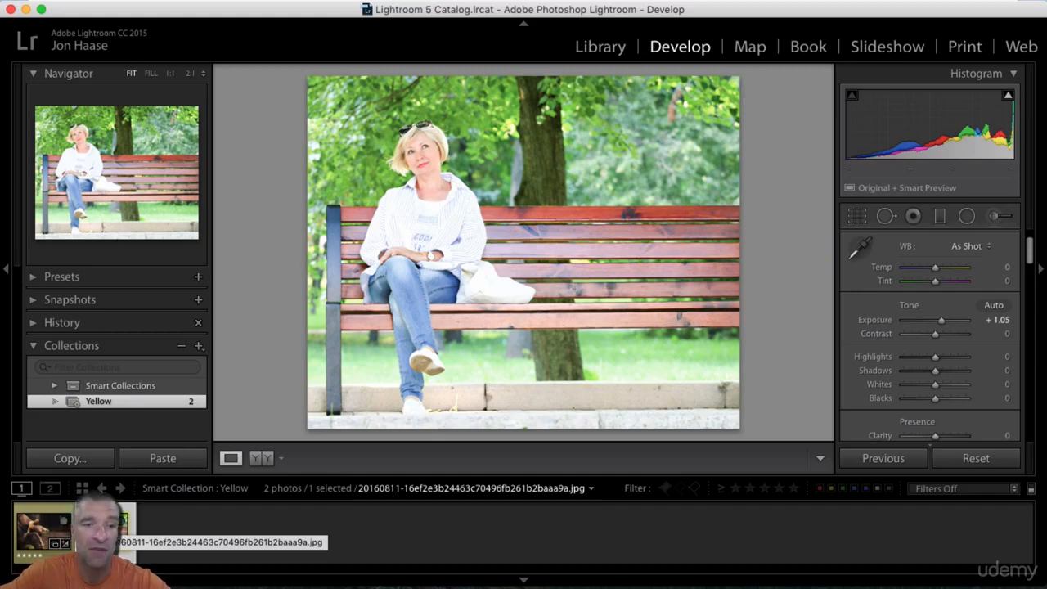
left_click(42, 535)
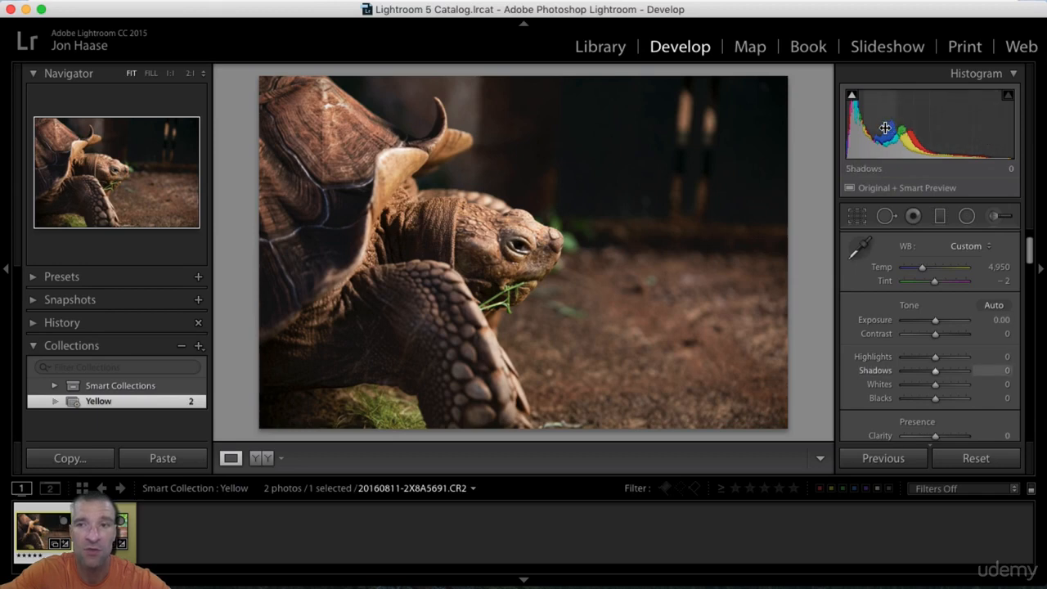
Step: Adjust Shadows to +62, Exposure to +0.44 and Highlights to +17 directly in the histogram, and reset all Tone settings
left_click_drag(887, 123, 923, 122)
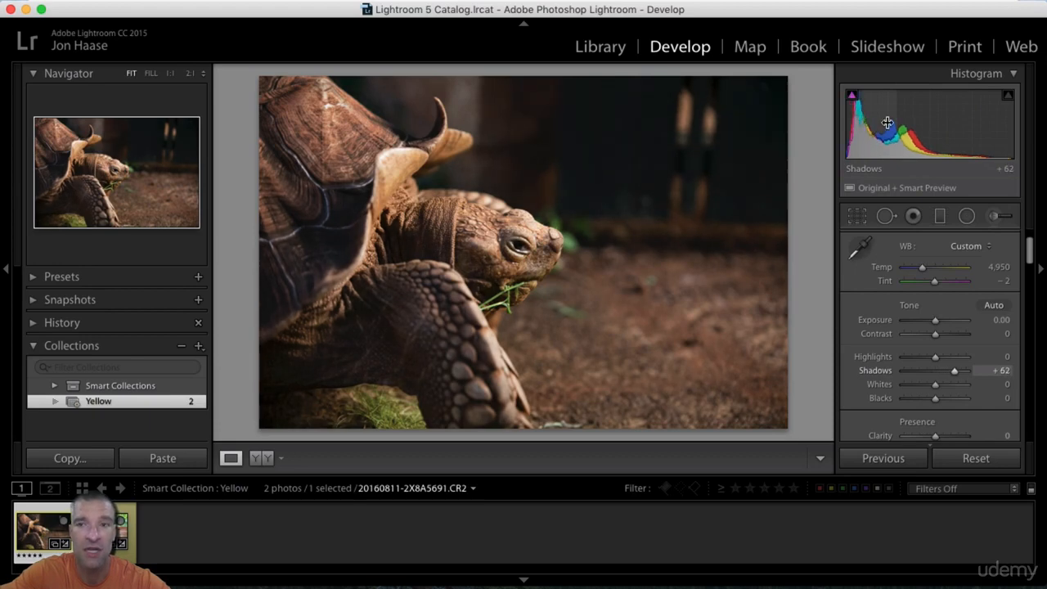
mouse_move(907, 121)
left_mouse_down()
mouse_move(916, 121)
mouse_move(907, 121)
left_mouse_up()
left_click_drag(974, 116, 974, 116)
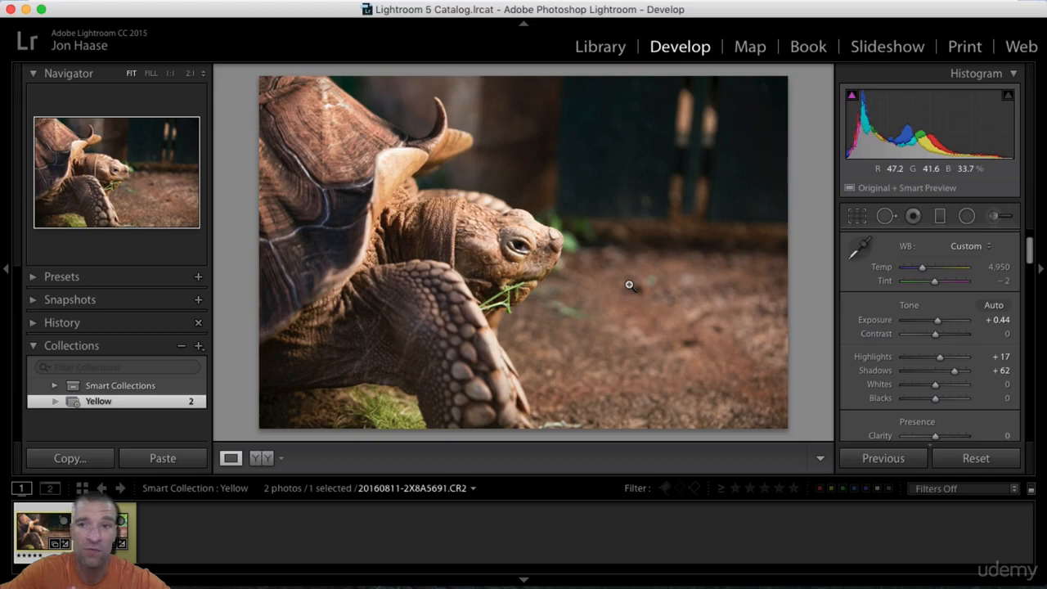
double_click(909, 307)
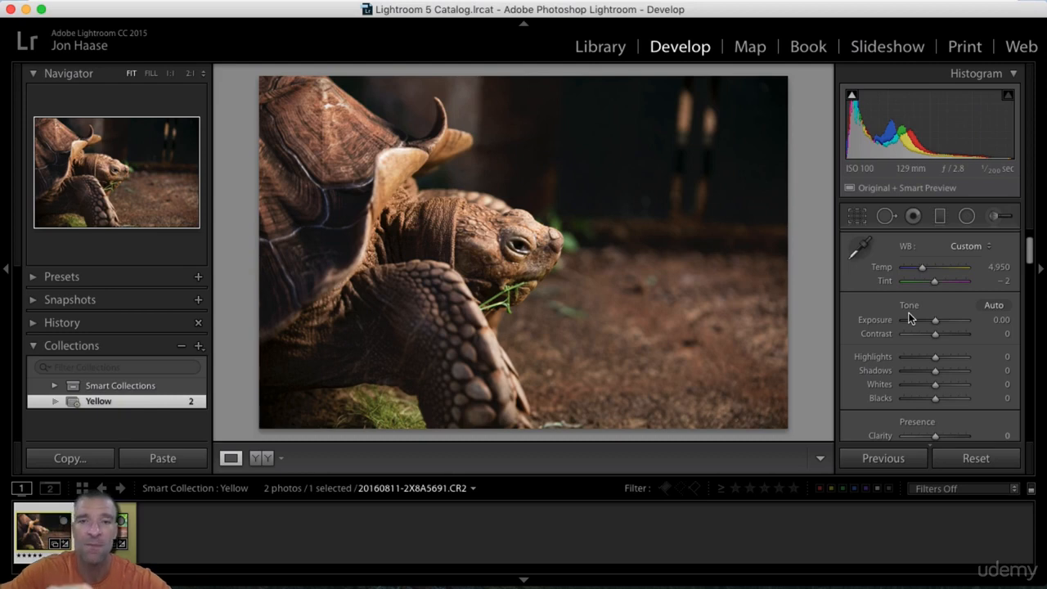
Step: Toggle the shadow clipping overlay to check Blacks lowered to −32 in the histogram, and reset Blacks with the overlay off
left_click(852, 97)
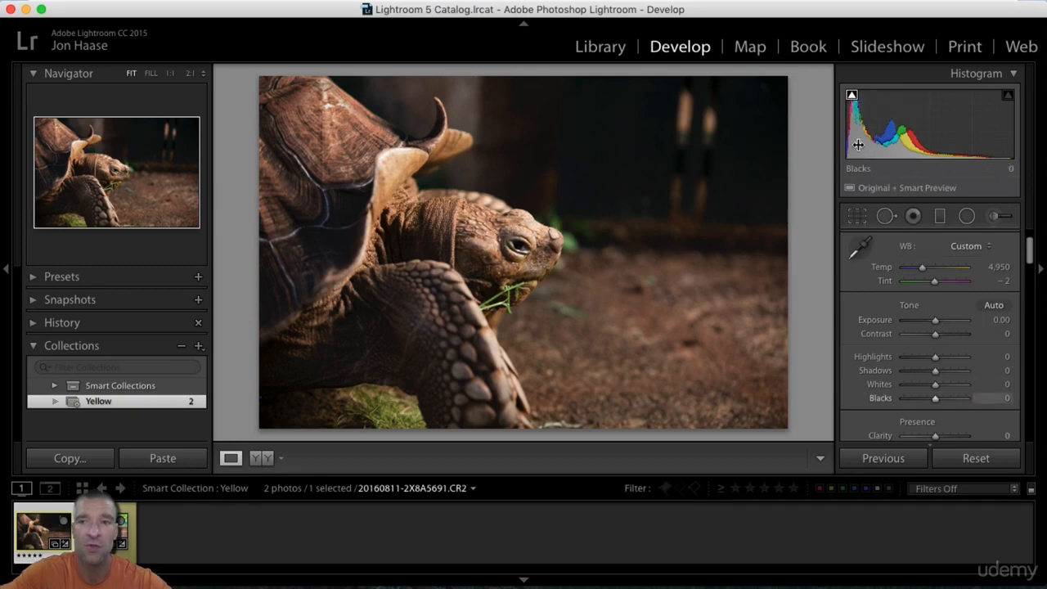
left_click_drag(858, 143, 847, 144)
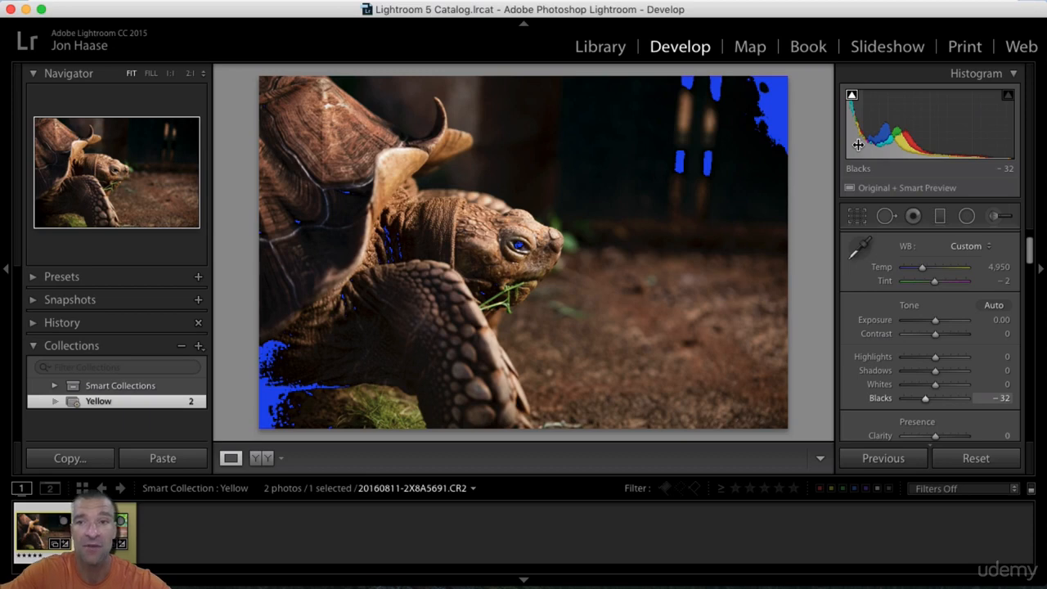
left_click(852, 97)
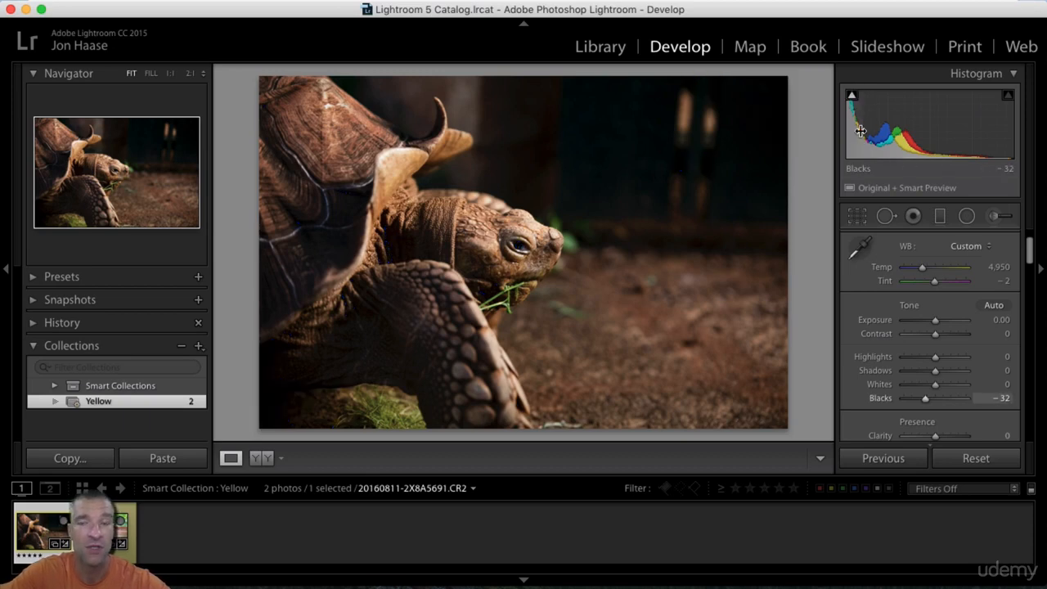
mouse_move(851, 99)
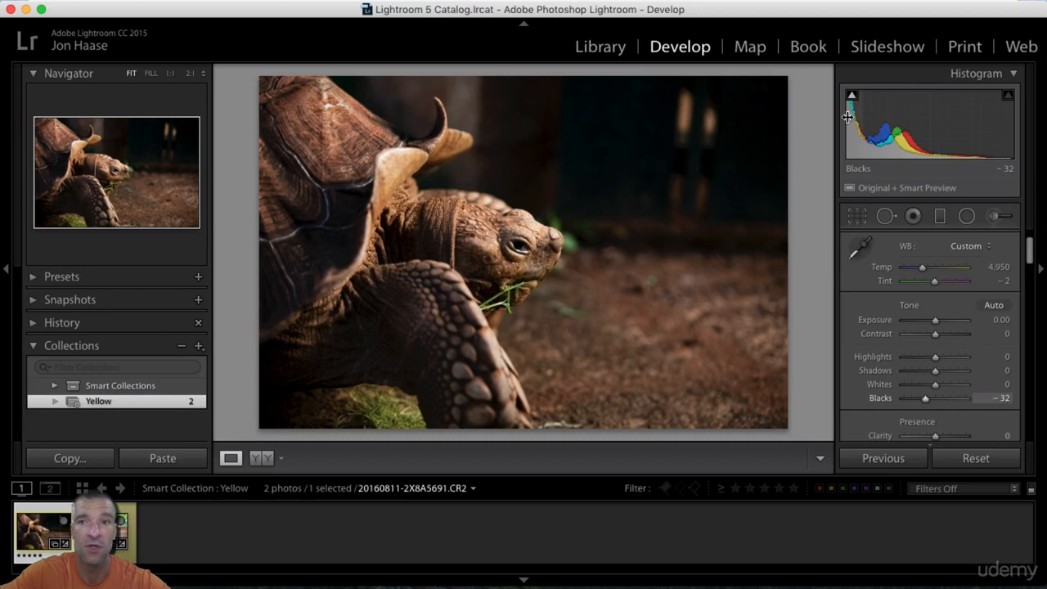
left_click(851, 96)
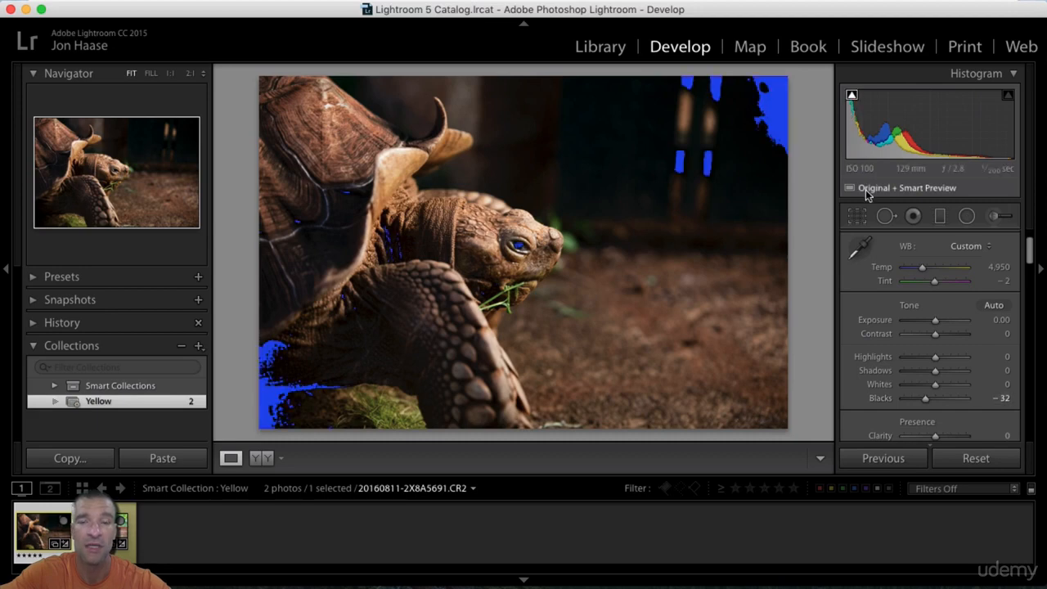
left_click(852, 96)
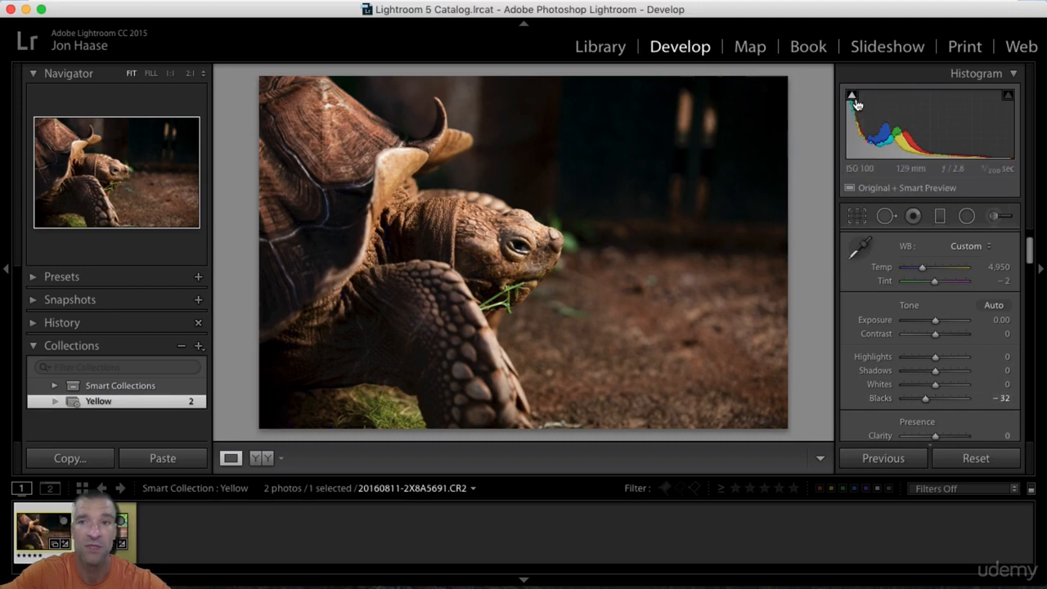
double_click(884, 398)
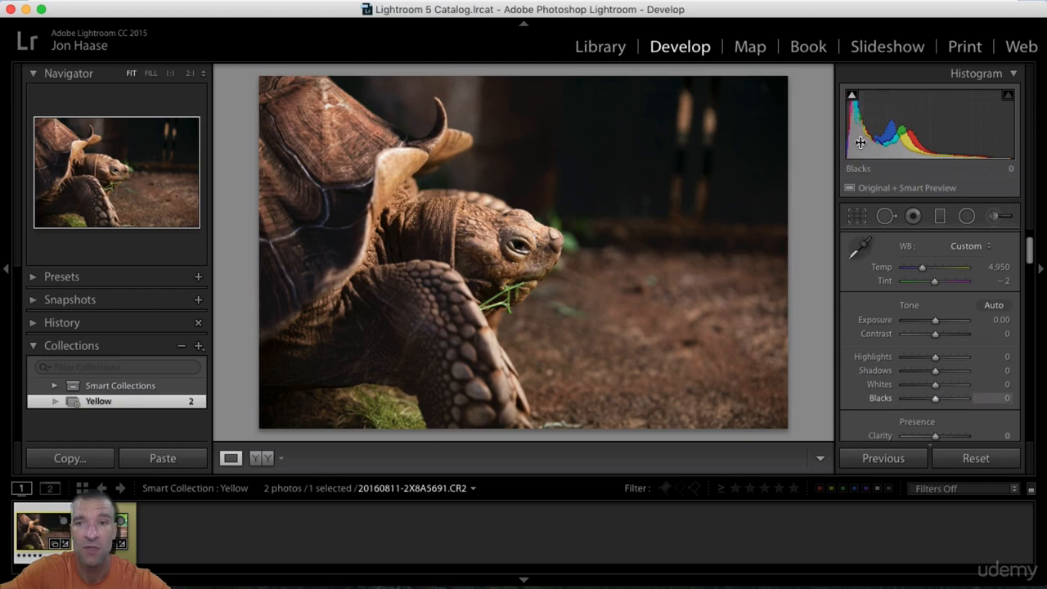
Step: Raise Blacks to +7 in the histogram and compare the photo with its Before view
left_click_drag(856, 131, 858, 131)
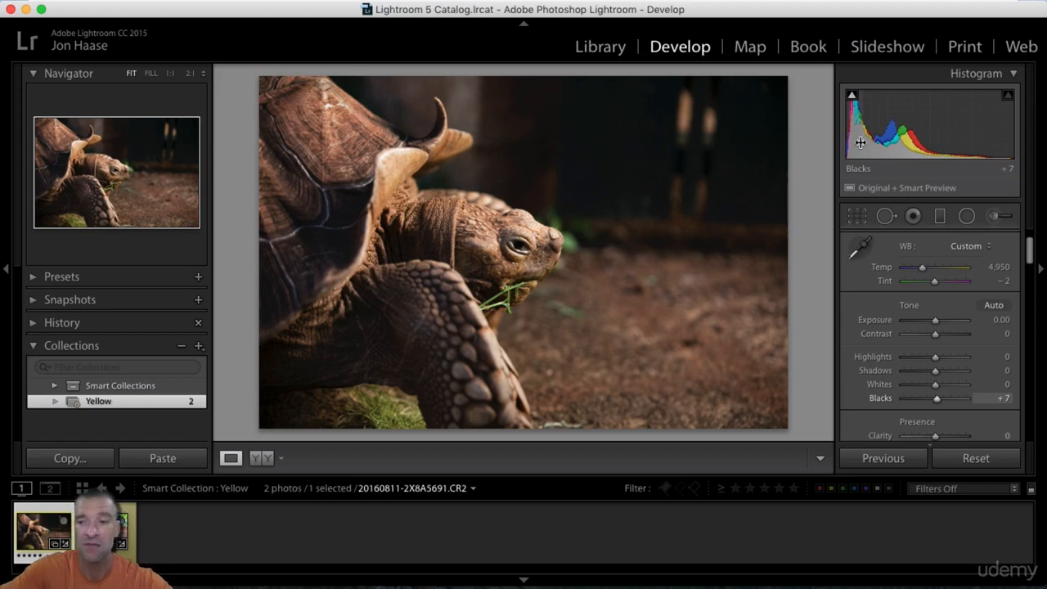
key("backslash")
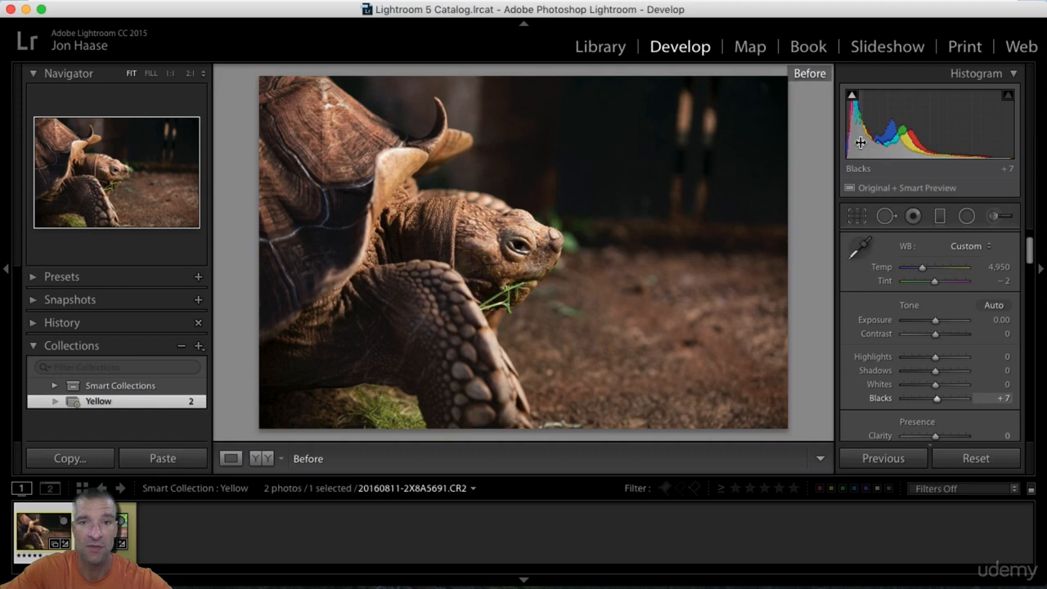
key("backslash")
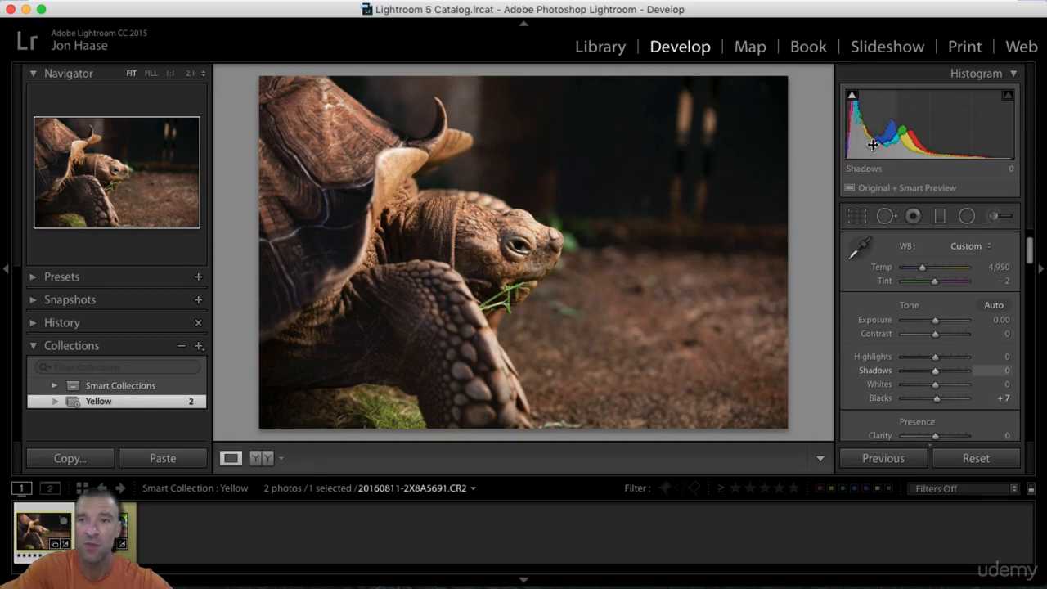
Step: Raise Shadows to +20 in the histogram, compare with the Before view, and increase Shadows to +100
mouse_move(883, 127)
left_mouse_down()
mouse_move(898, 127)
mouse_move(873, 143)
left_mouse_up()
key("backslash")
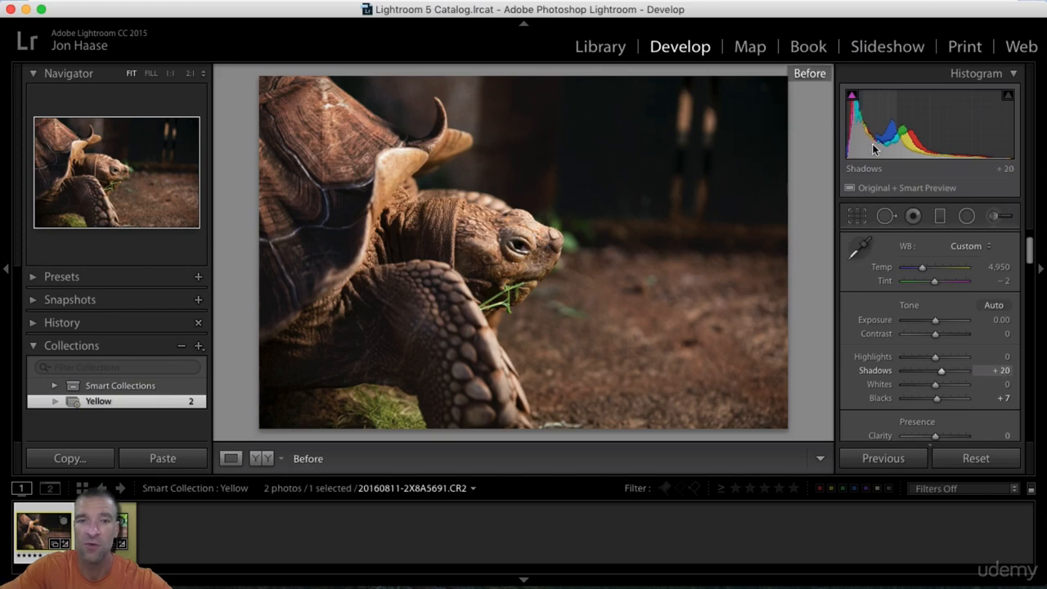
key("backslash")
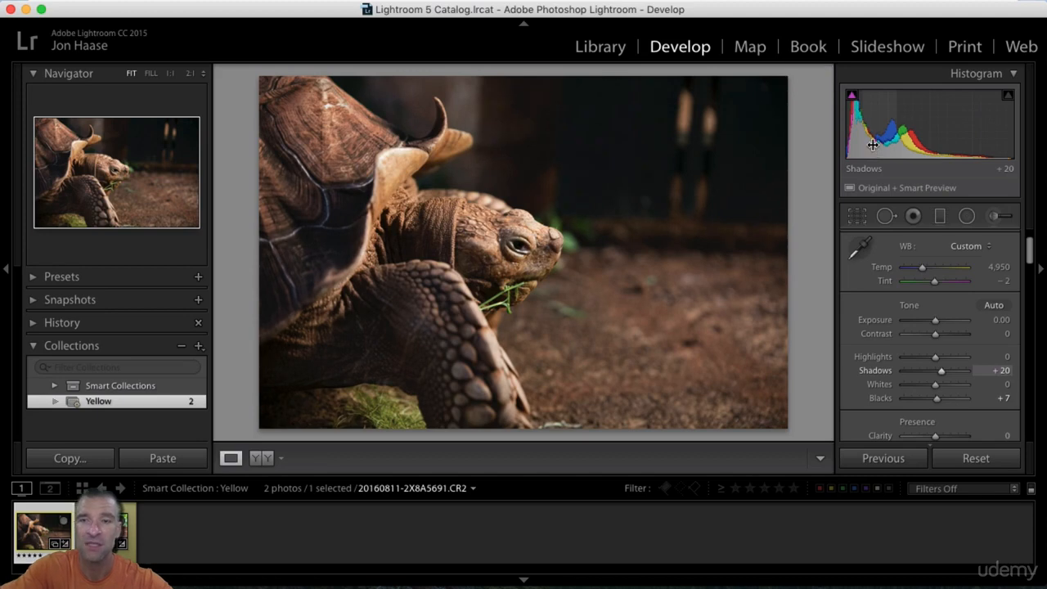
left_click_drag(866, 139, 931, 139)
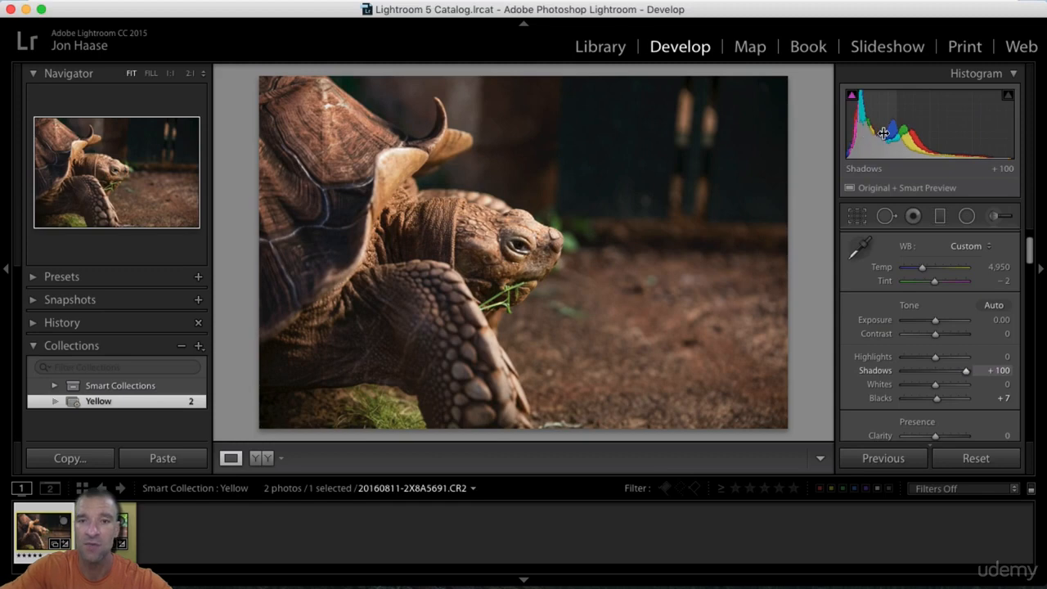
Step: Compare the tortoise photo with its Before view, try Contrast at +72 and −70, and return Contrast to −1
key("backslash")
key("backslash")
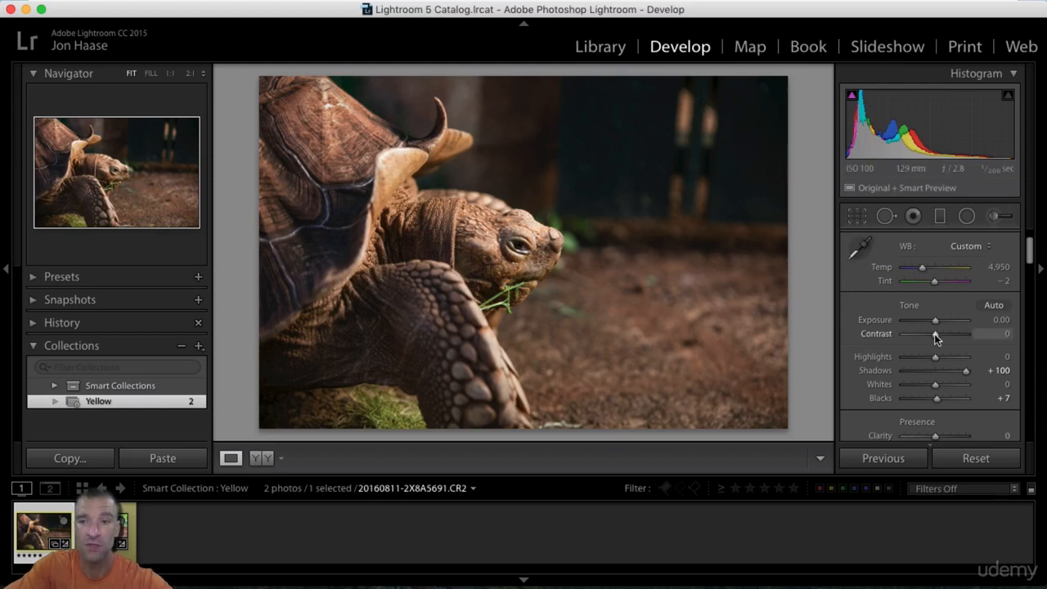
left_click_drag(935, 333, 958, 335)
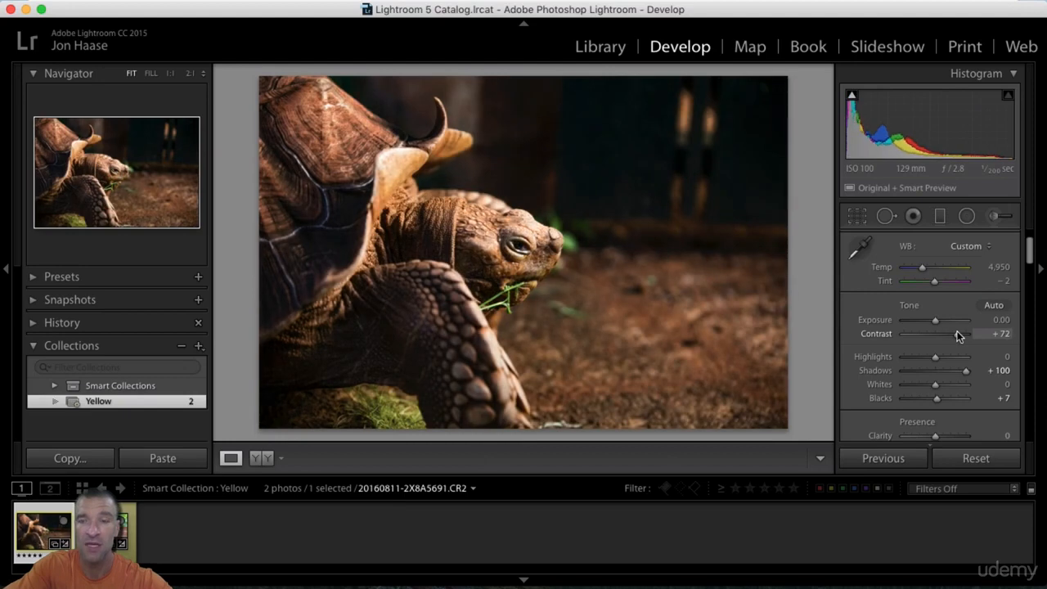
left_click_drag(946, 336, 913, 334)
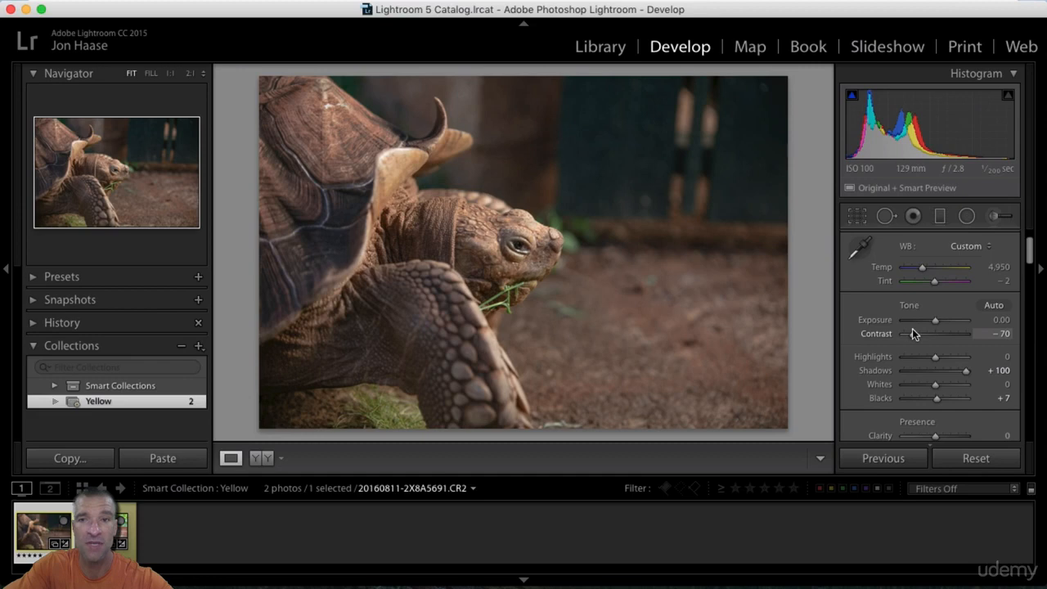
left_click_drag(914, 334, 935, 334)
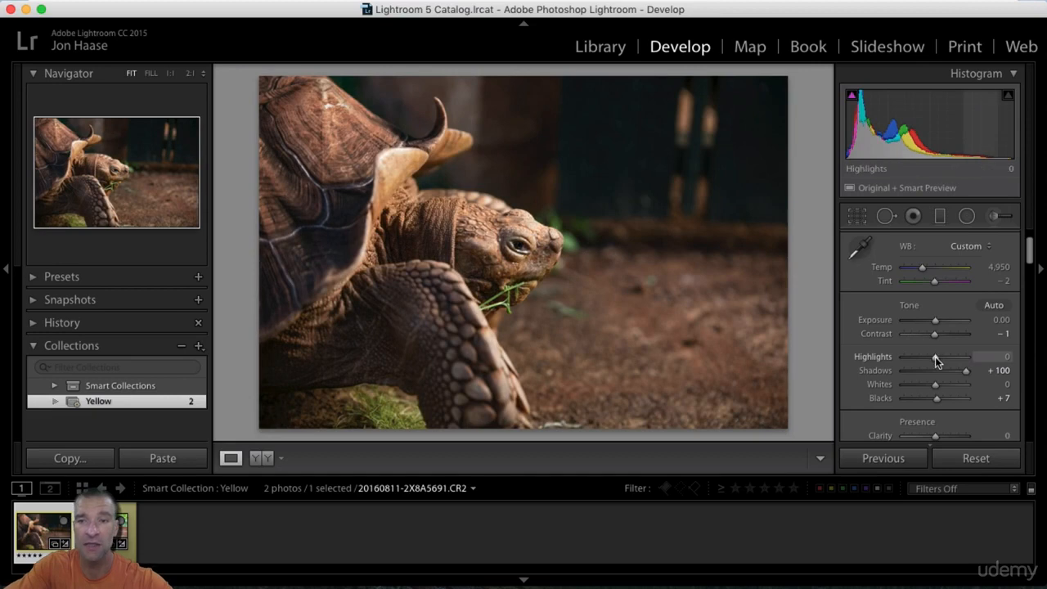
Step: Set Highlights to +100, Shadows to −61, Whites to +73 and Blacks to −72, and reset all Tone settings
left_click_drag(935, 357, 968, 357)
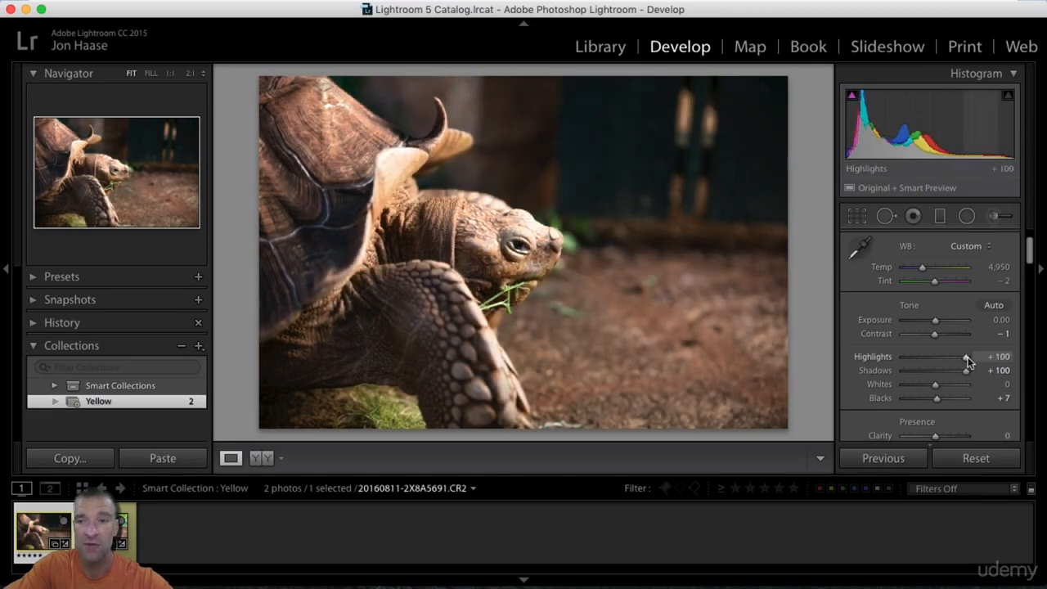
left_click_drag(937, 384, 914, 400)
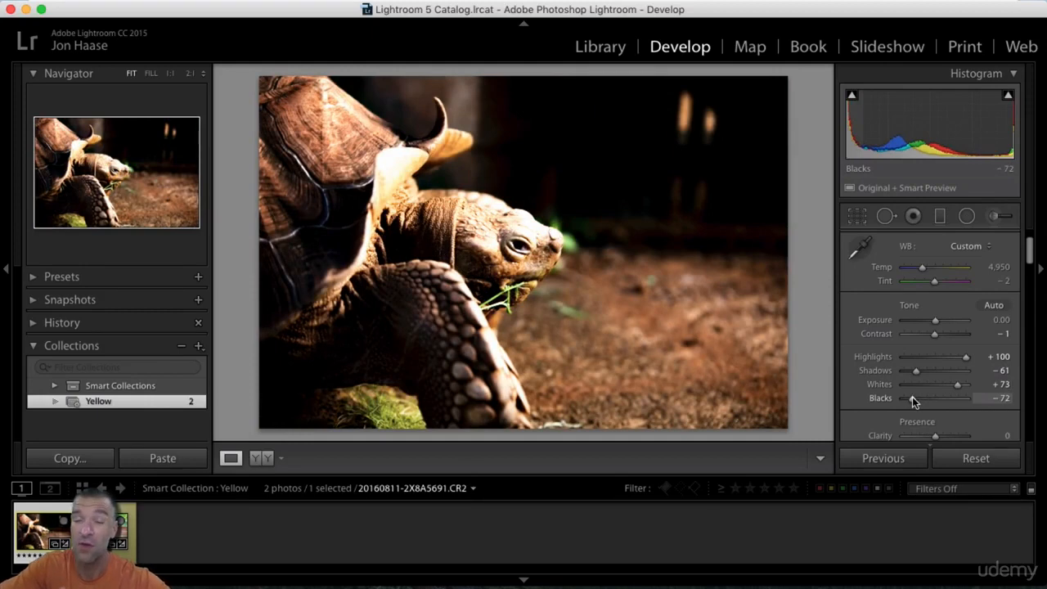
double_click(910, 306)
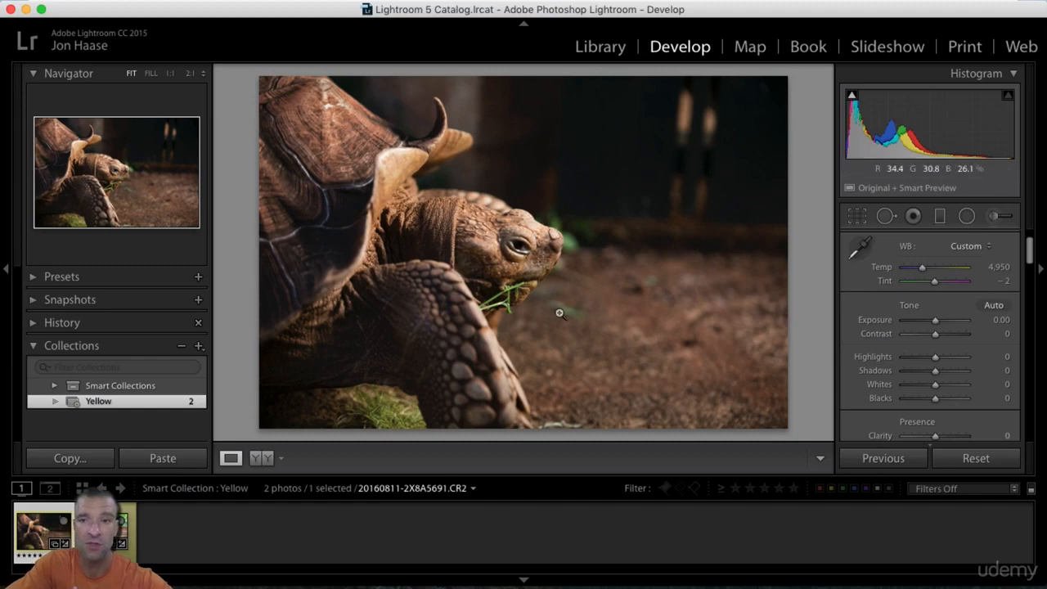
Step: Switch to the photo of the woman on the bench and reset its Exposure
left_click(110, 530)
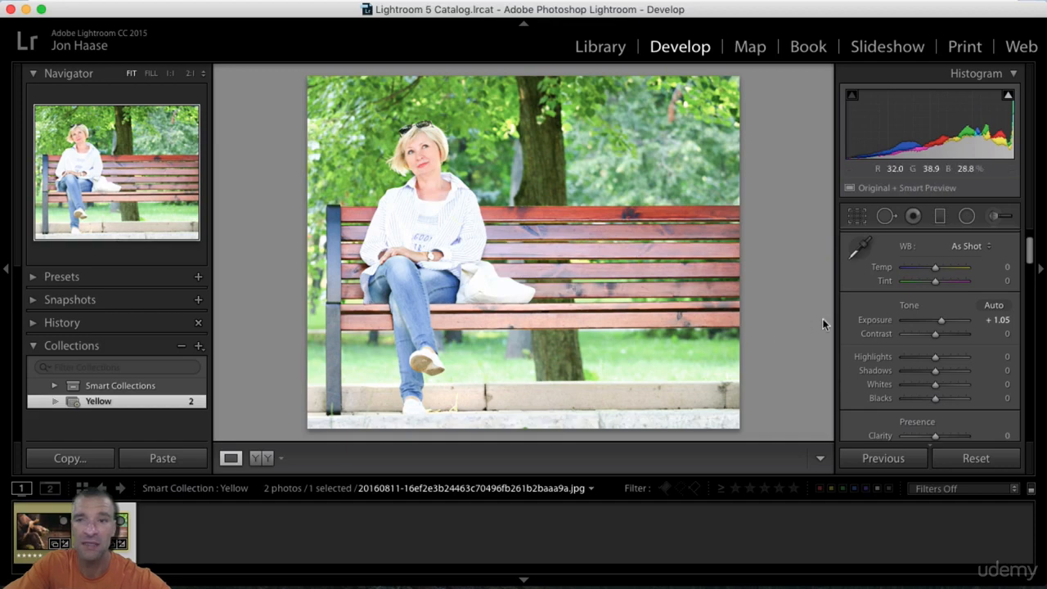
double_click(874, 321)
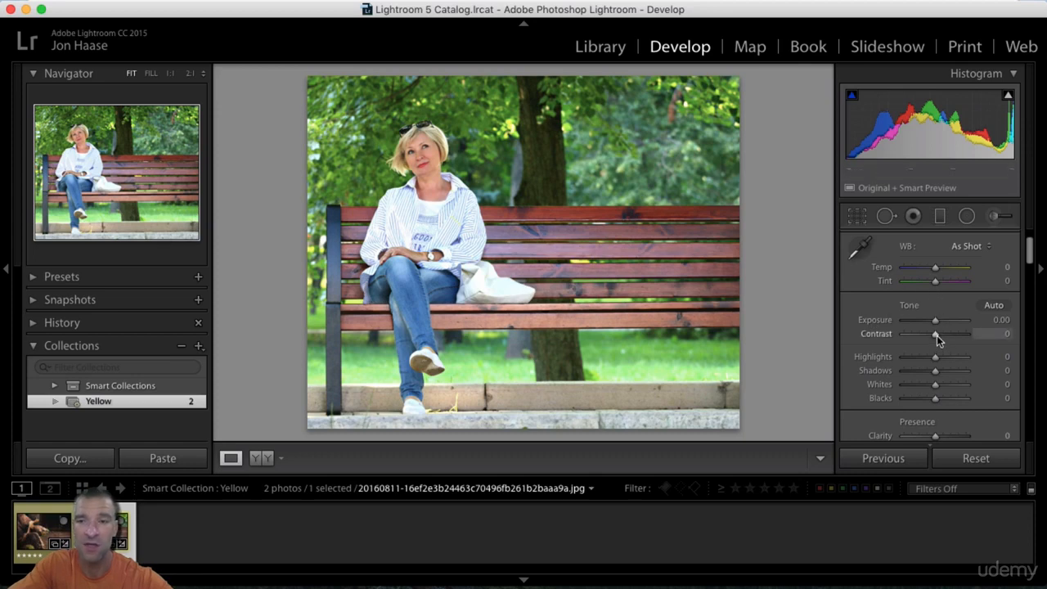
Step: Raise Contrast to +15 and compare the bench photo with its Before view
left_click_drag(937, 335, 941, 336)
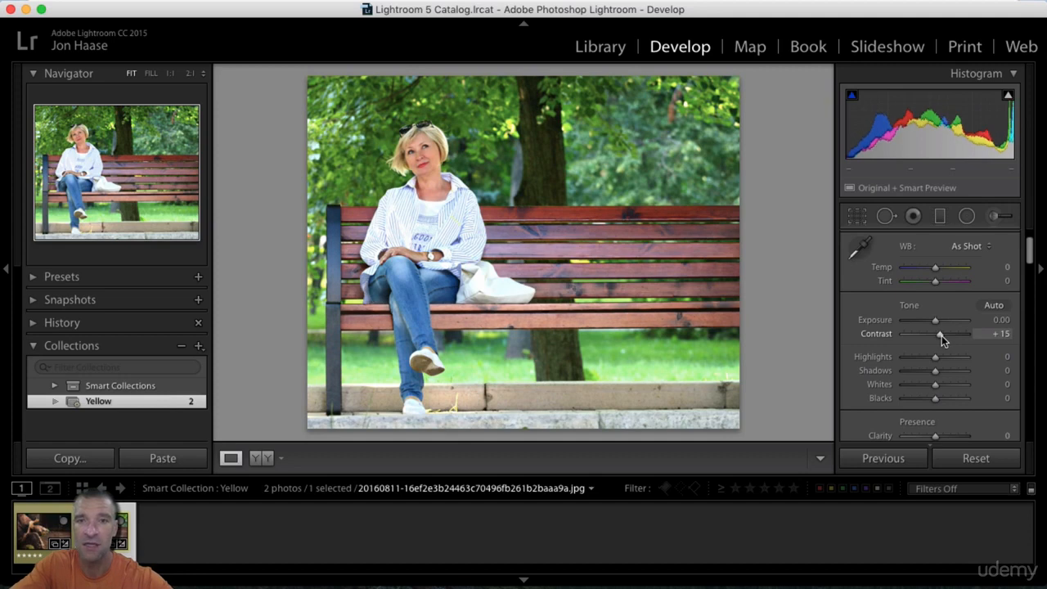
key("backslash")
key("backslash")
key("backslash")
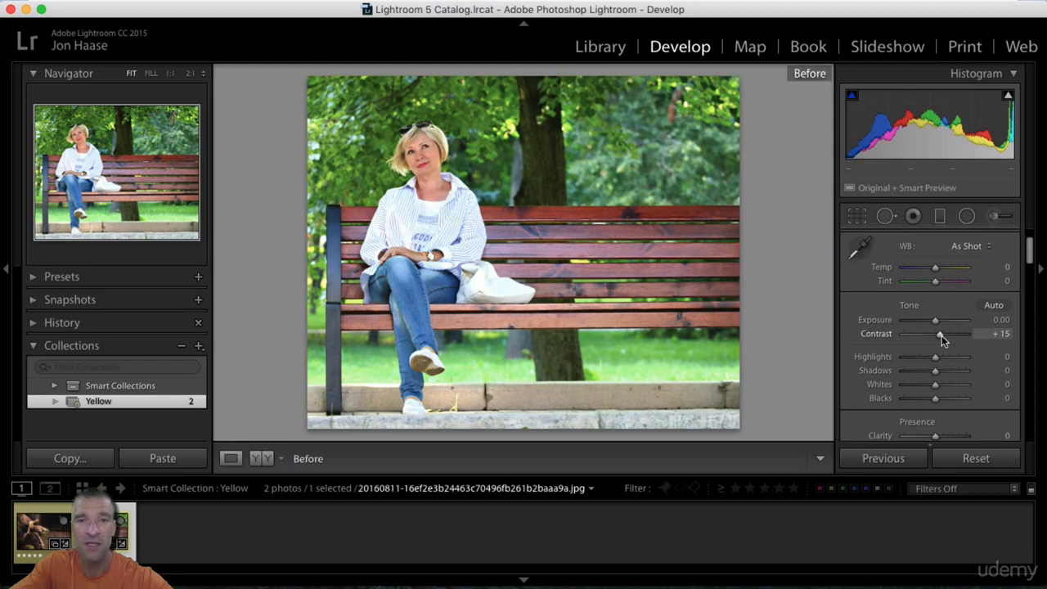
key("backslash")
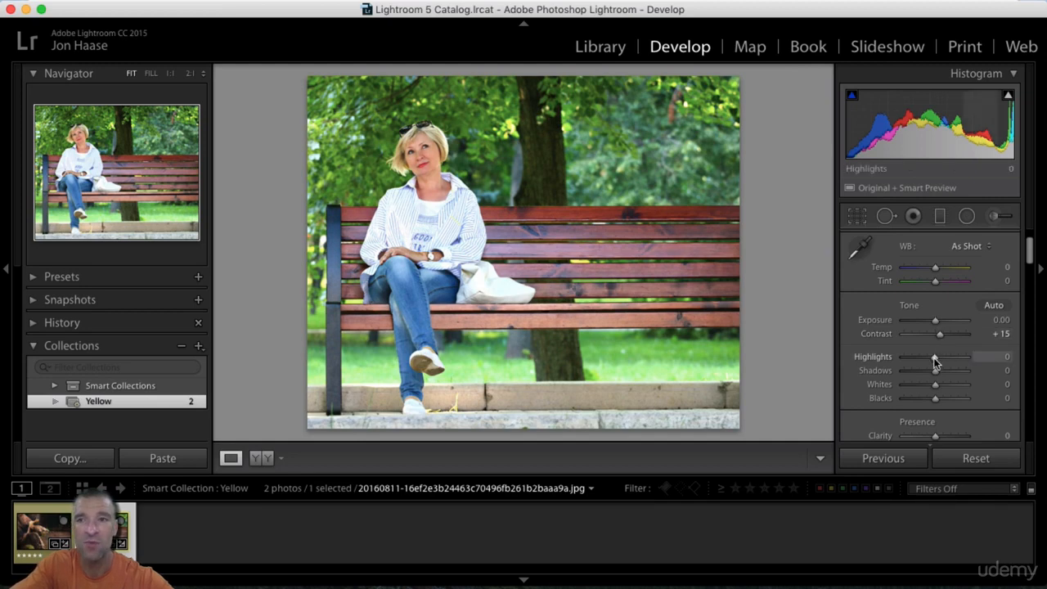
Step: Try Highlights at −11, −9 and −12 against the highlight clipping overlay, and return Highlights to 0 with the overlay off
left_click_drag(935, 359, 932, 359)
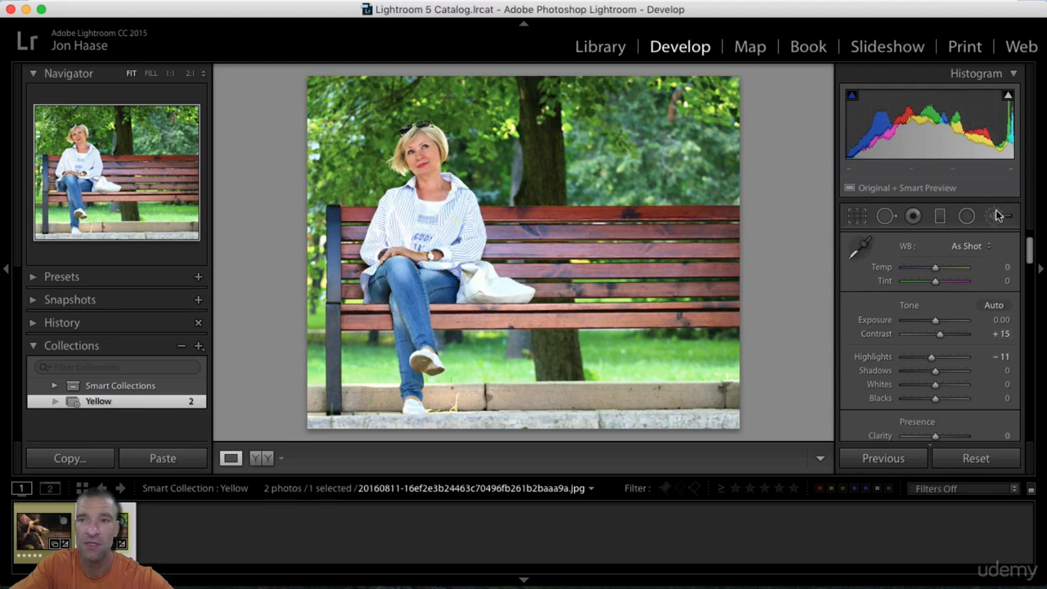
left_click(1008, 96)
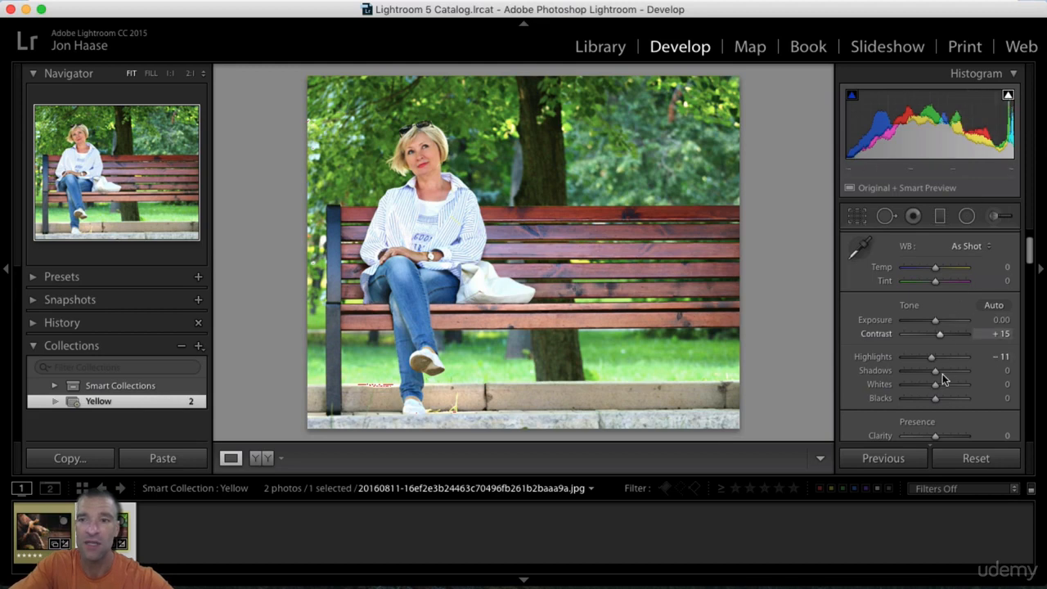
left_click_drag(931, 361, 932, 361)
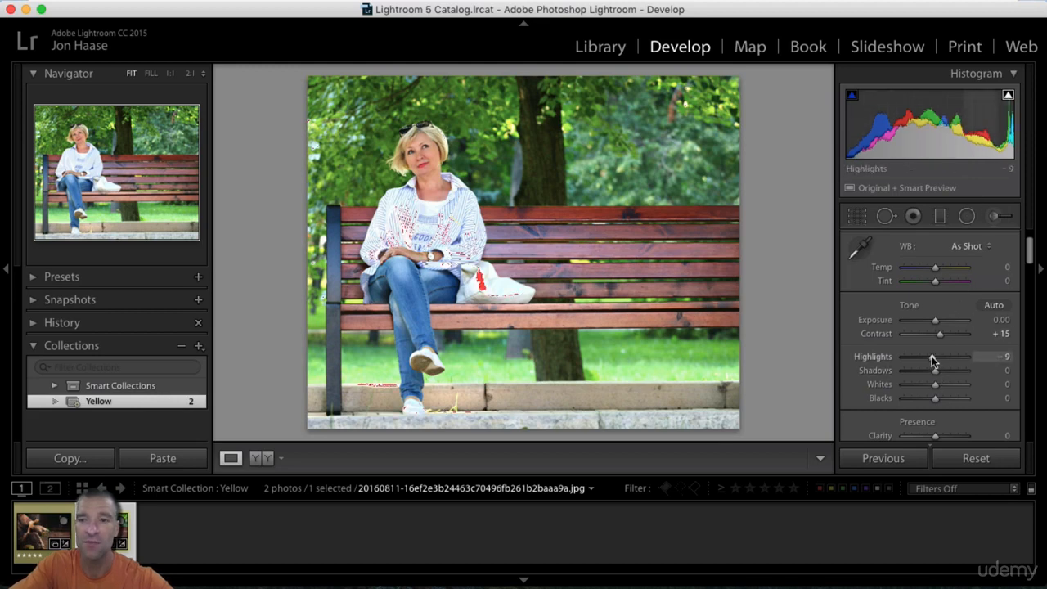
double_click(874, 358)
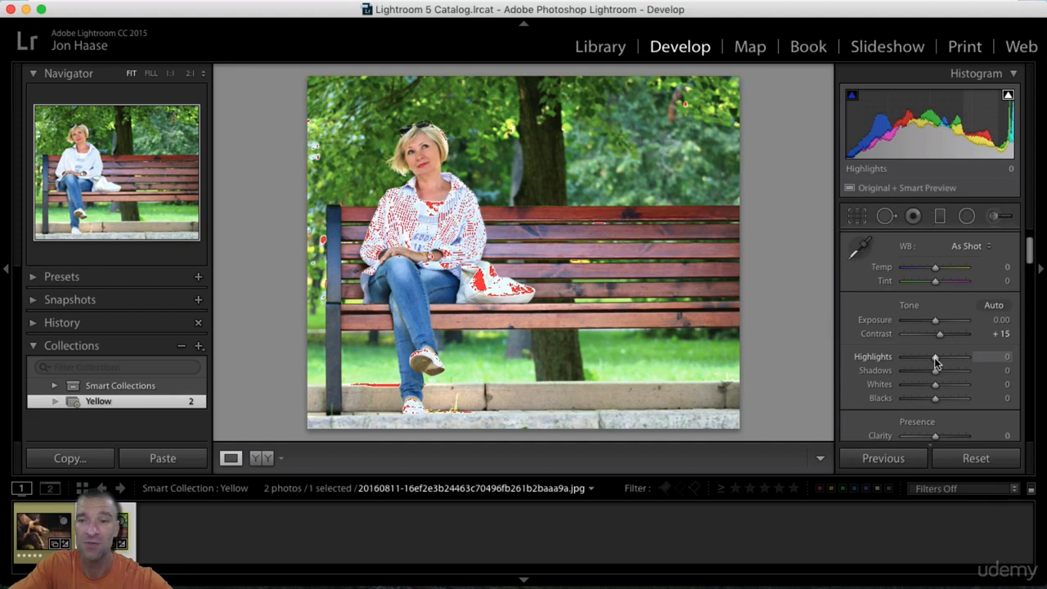
left_click_drag(936, 364, 933, 366)
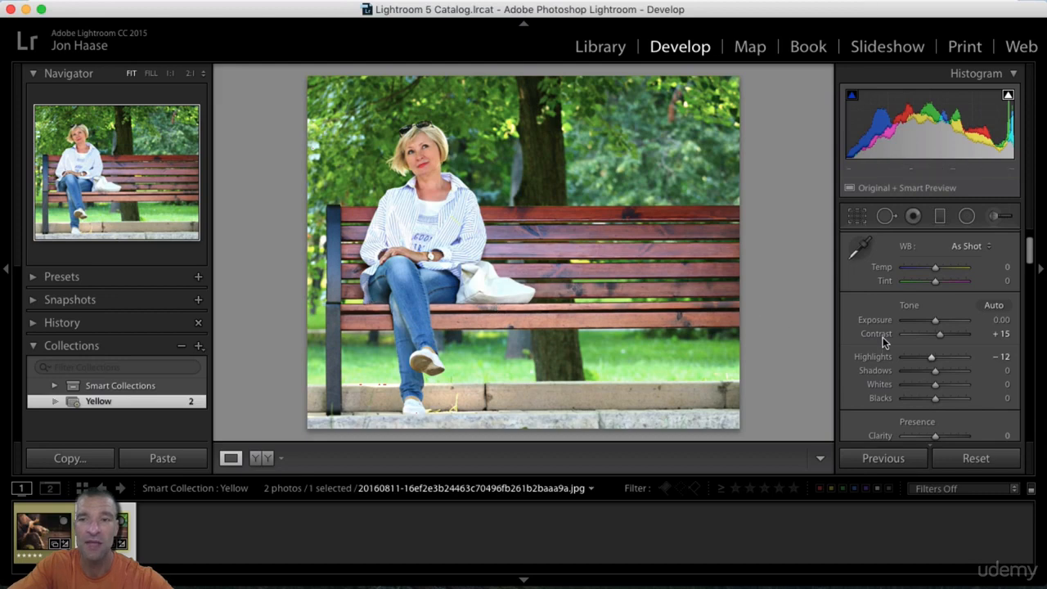
mouse_move(930, 362)
left_mouse_down()
mouse_move(914, 358)
mouse_move(935, 358)
left_mouse_up()
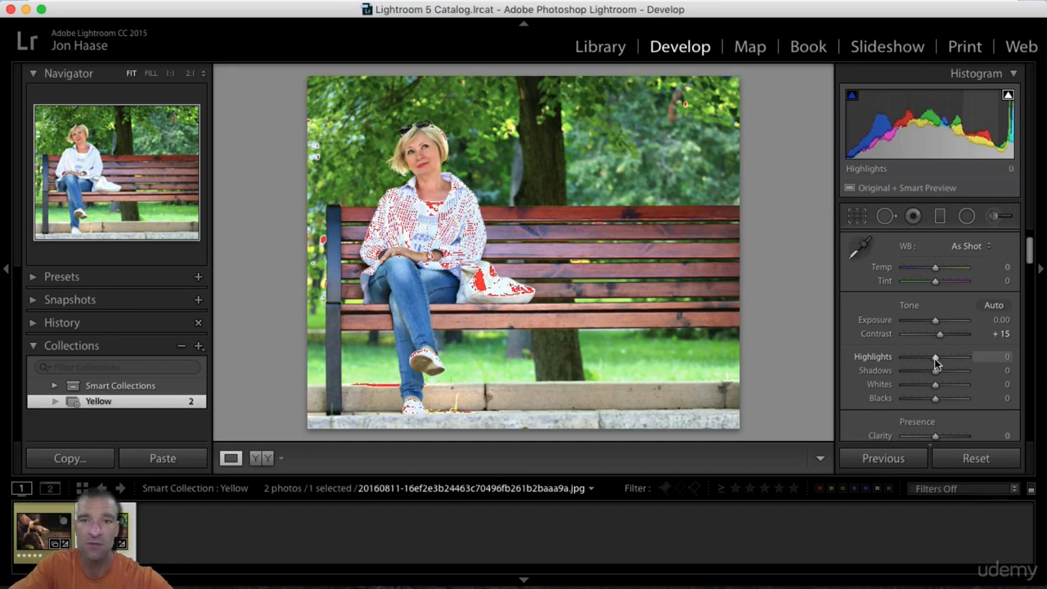
left_click(1009, 97)
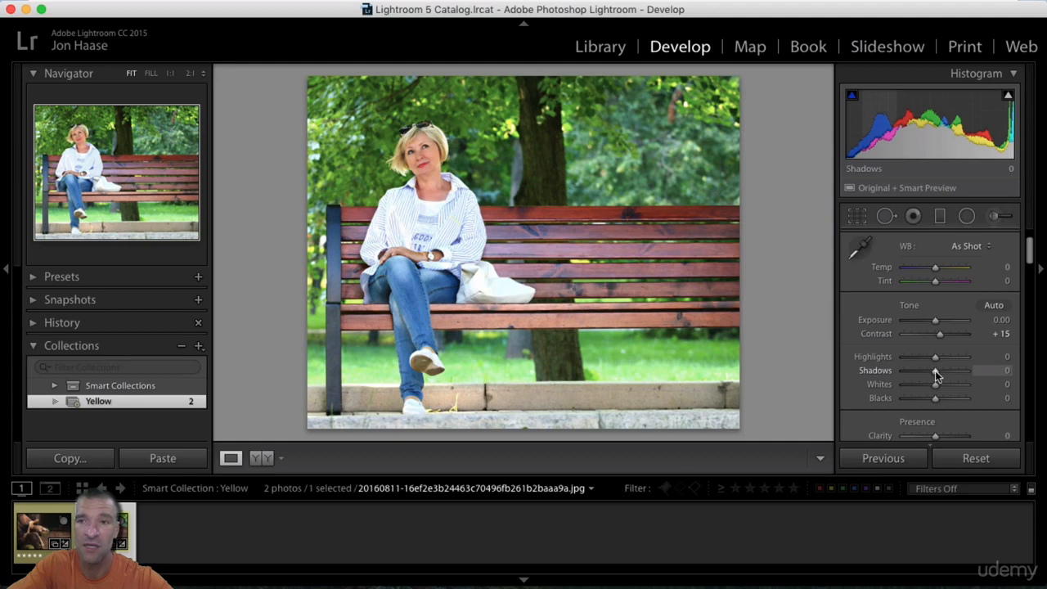
Step: Lower Shadows to −34 and Blacks to −13, and compare the bench photo with its Before view
left_click_drag(935, 370, 925, 378)
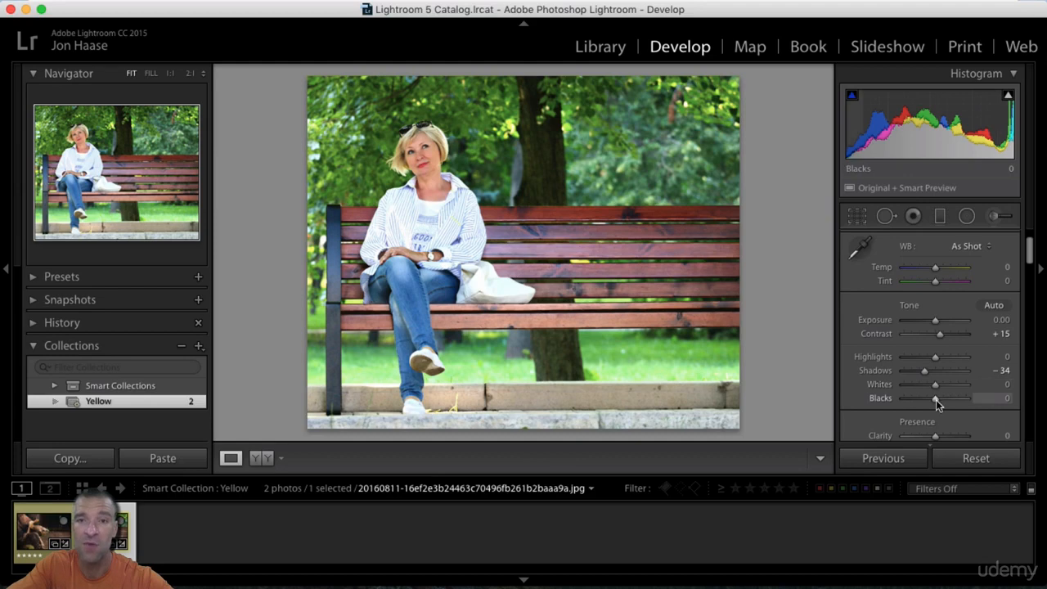
left_click_drag(936, 399, 932, 402)
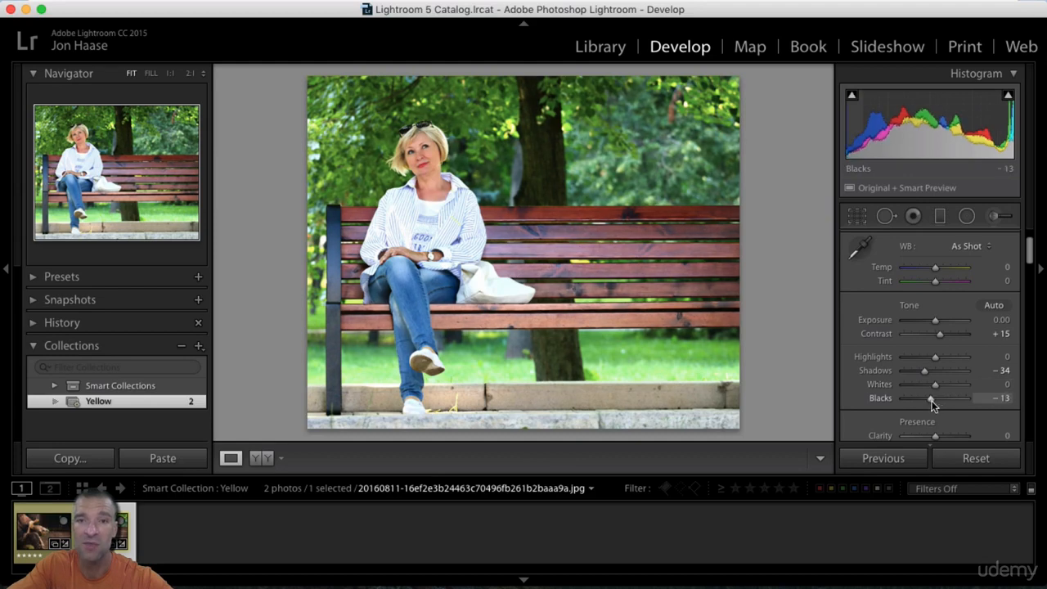
key("backslash")
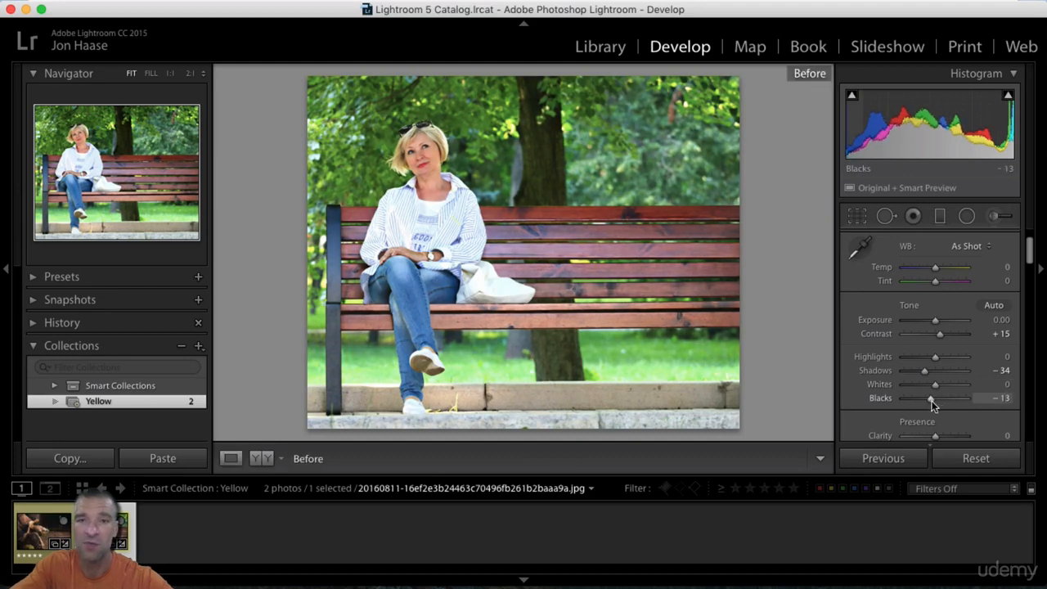
key("backslash")
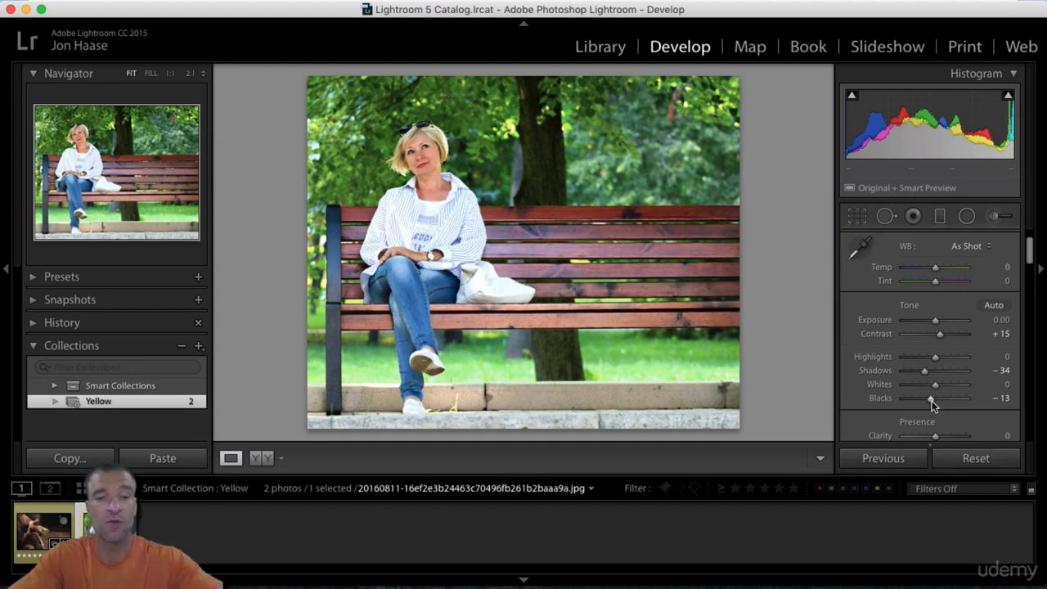
Step: Use the sliders' clipping preview to set Whites to +2, Blacks to −66 and Highlights to +37, and try the preview on Shadows
key("alt")
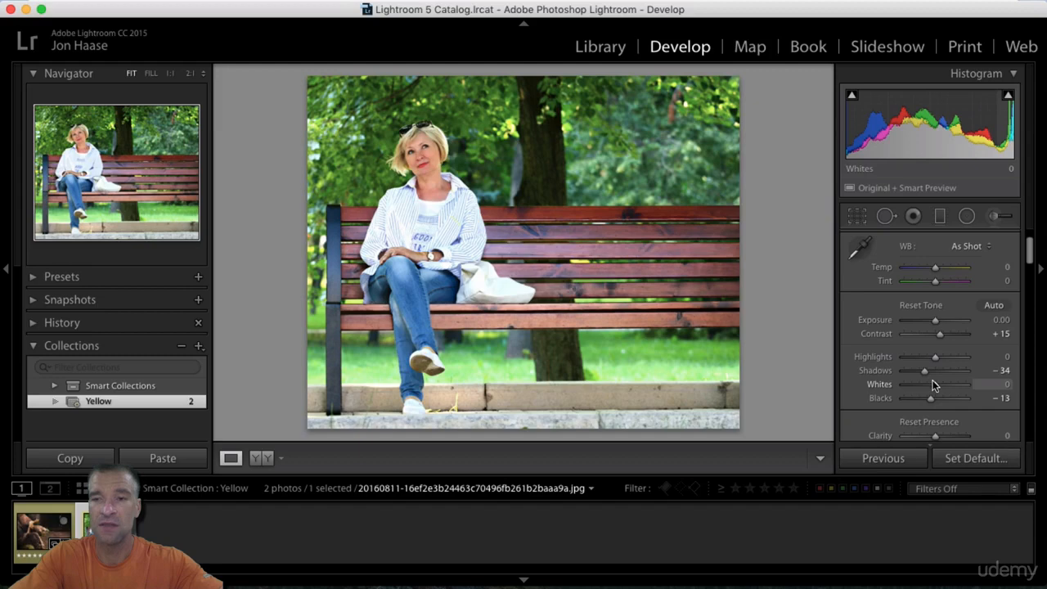
left_click_drag(934, 385, 917, 405)
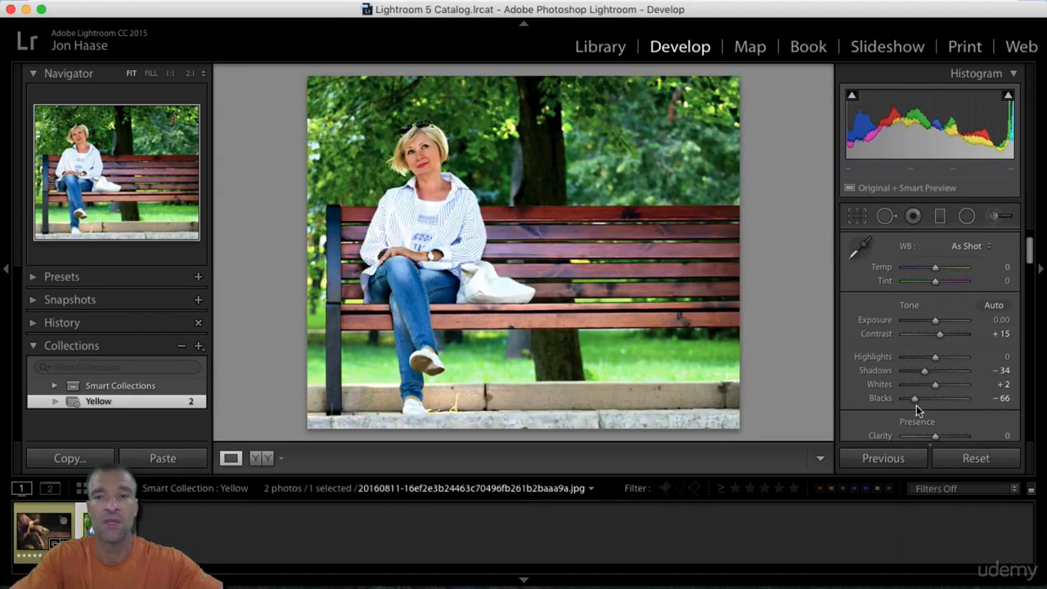
left_click_drag(935, 358, 947, 357)
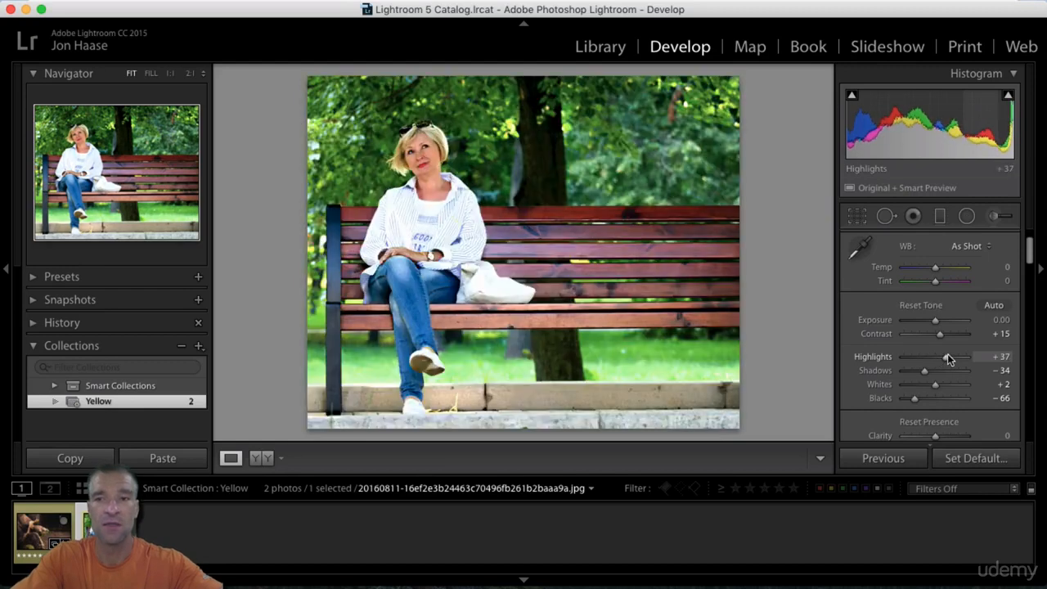
key("alt")
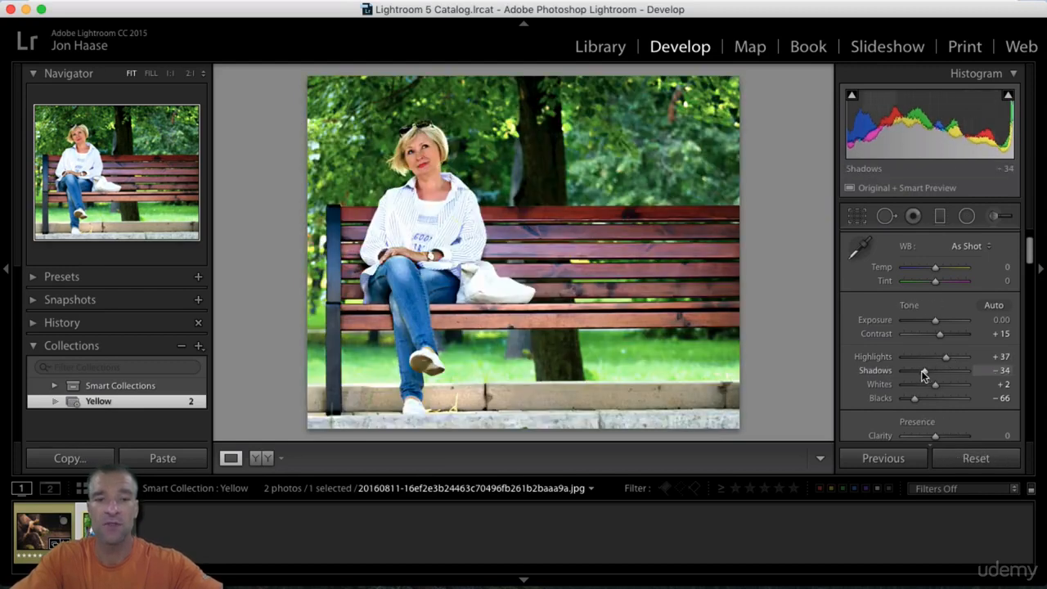
key("alt")
left_click_drag(923, 373, 922, 378)
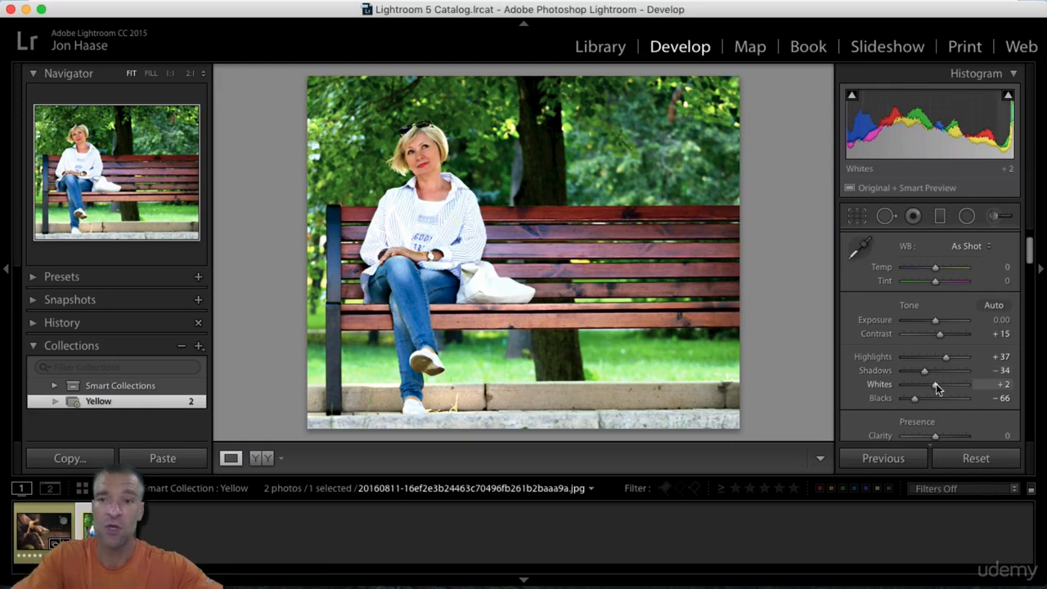
Step: Preview highlight clipping with Whites lowered to −100, and set Whites to +7 and Blacks to −22
key("alt")
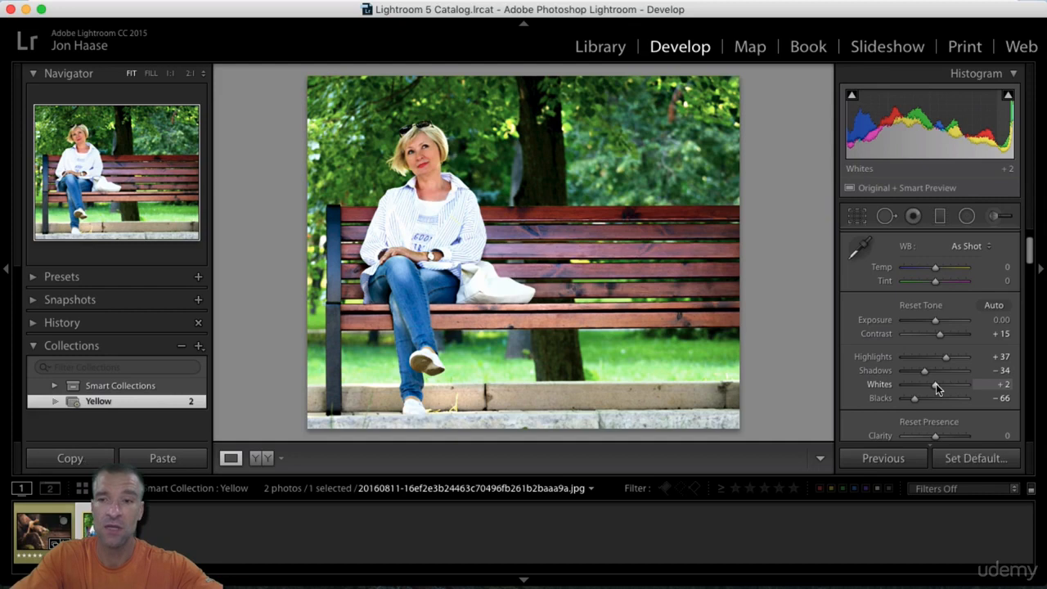
left_click_drag(936, 384, 897, 395)
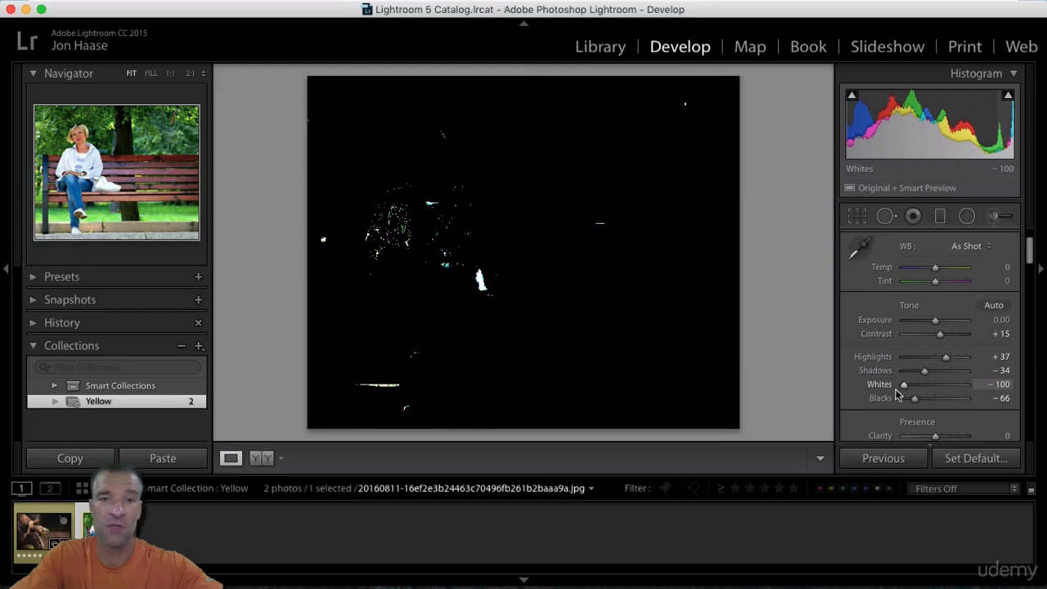
left_click_drag(897, 394, 928, 399)
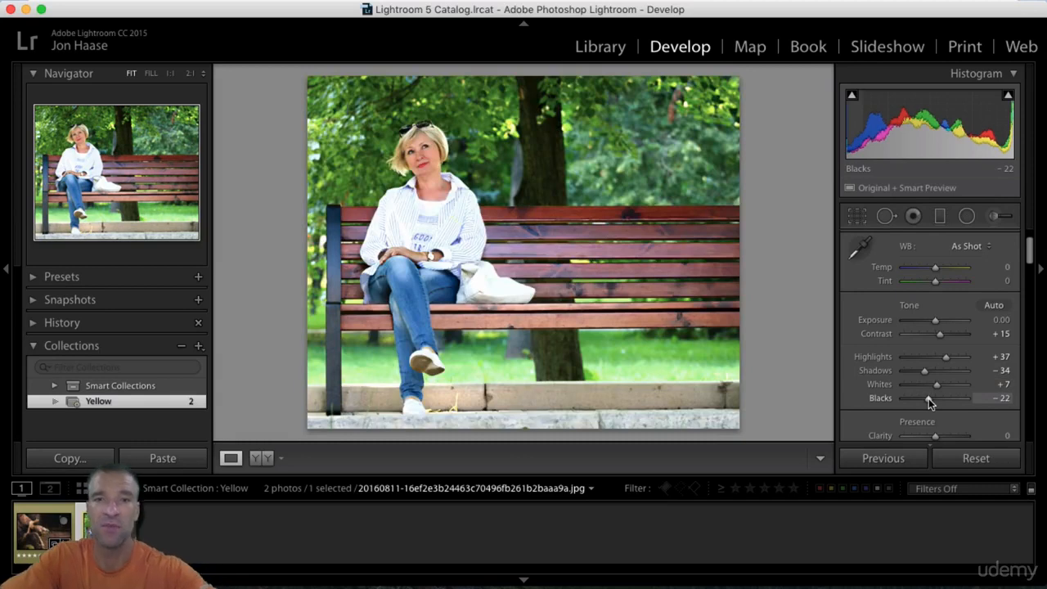